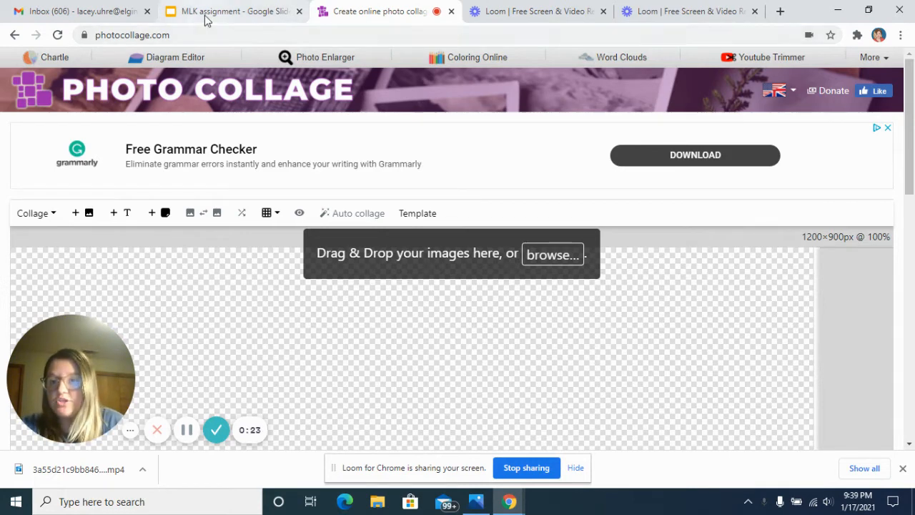
Switch to the MLK assignment presentation and look through its slides of Martin Luther King Jr. quotes.
left_click(204, 19)
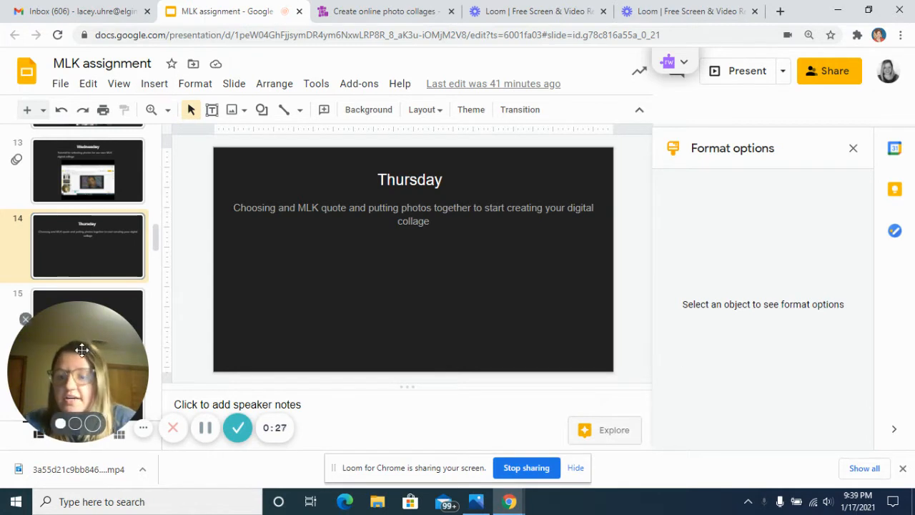
left_click_drag(124, 346, 751, 350)
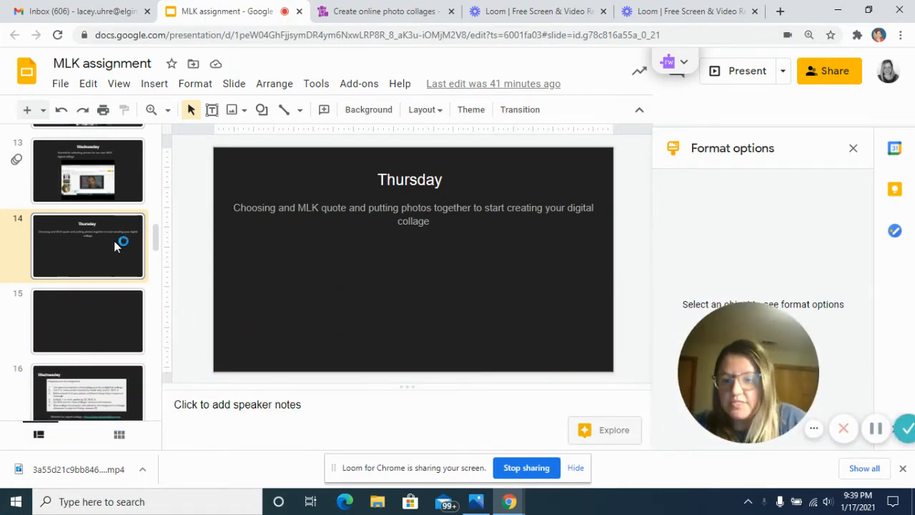
left_click_drag(159, 235, 159, 300)
left_click(89, 243)
left_click(95, 304)
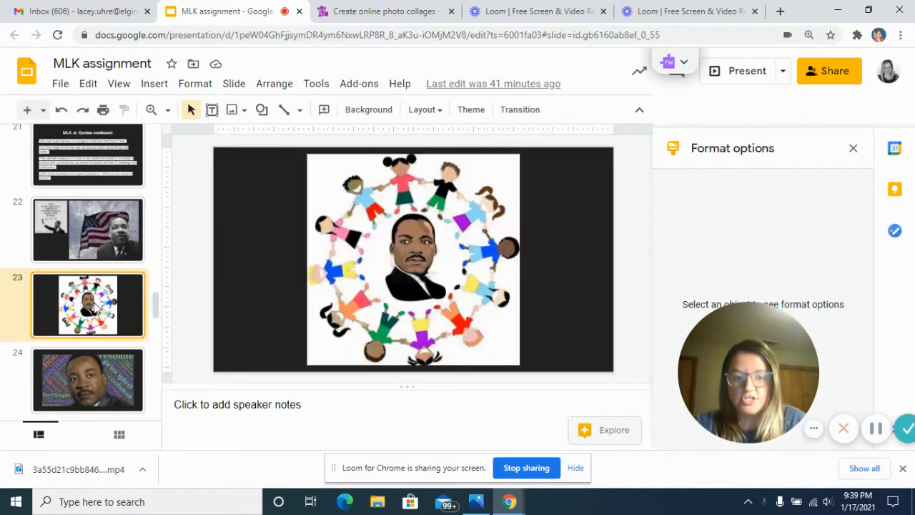
left_click(123, 175)
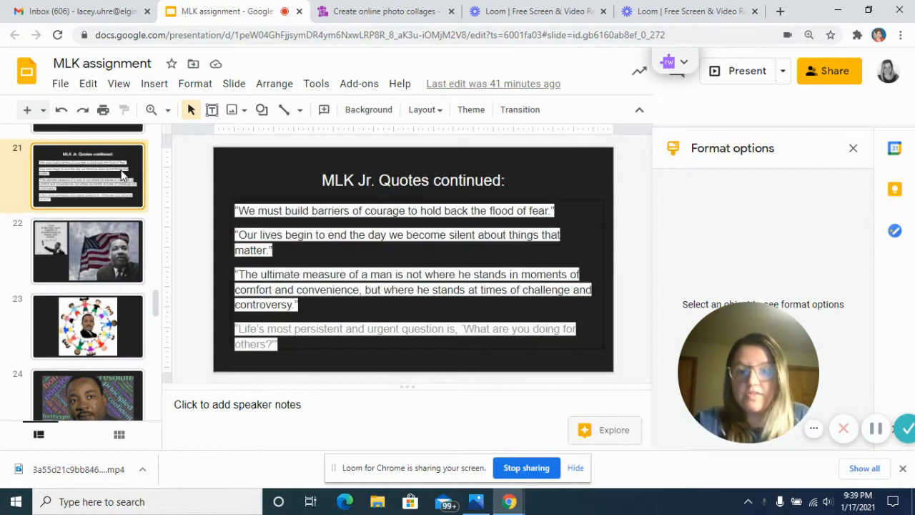
left_click_drag(157, 306, 155, 276)
left_click(98, 296)
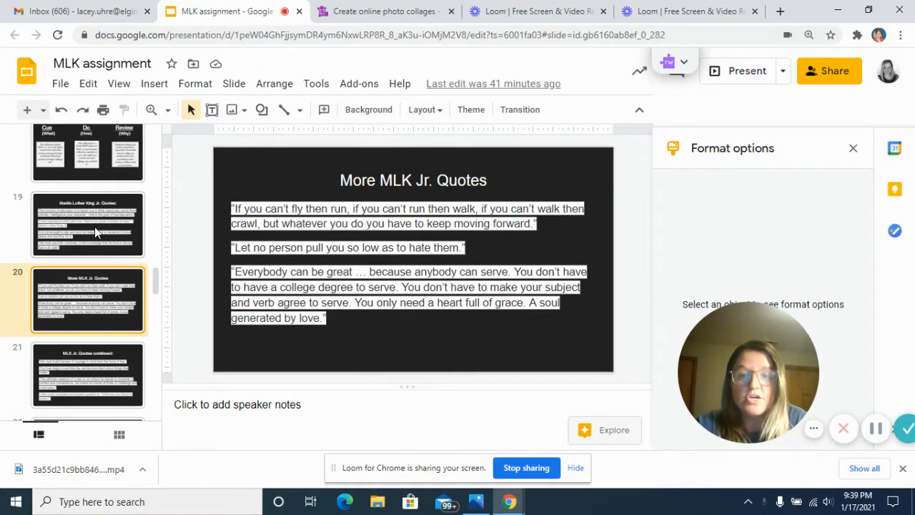
left_click(95, 232)
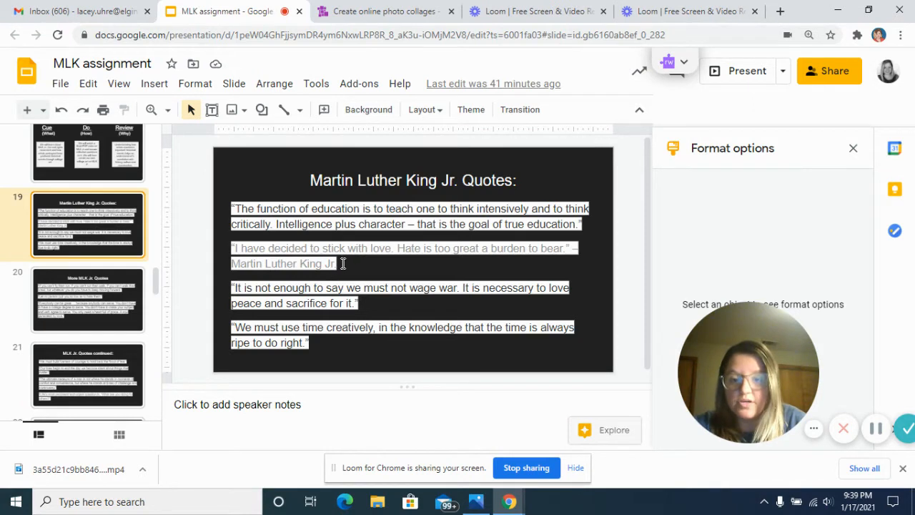
Copy the quote "I have decided to stick with love. Hate is too great a burden to bear." with its attribution from slide 19.
left_click_drag(323, 261, 232, 248)
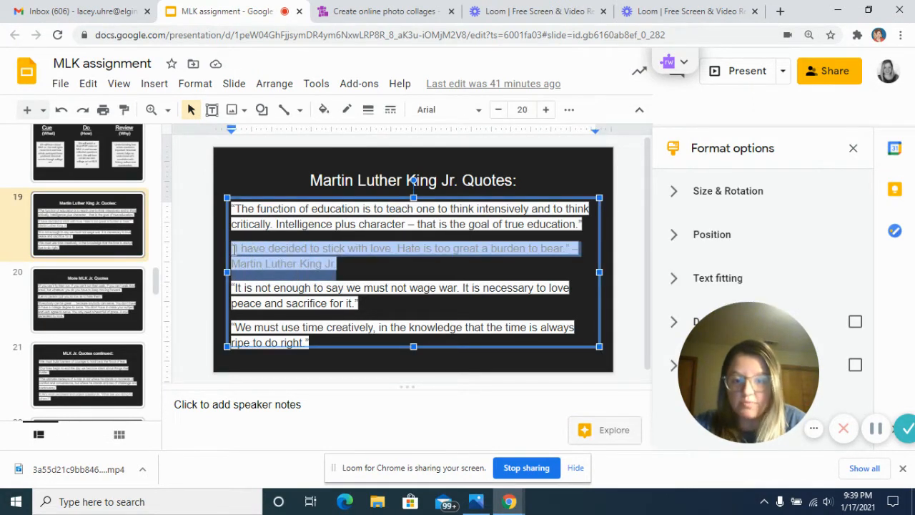
right_click(282, 256)
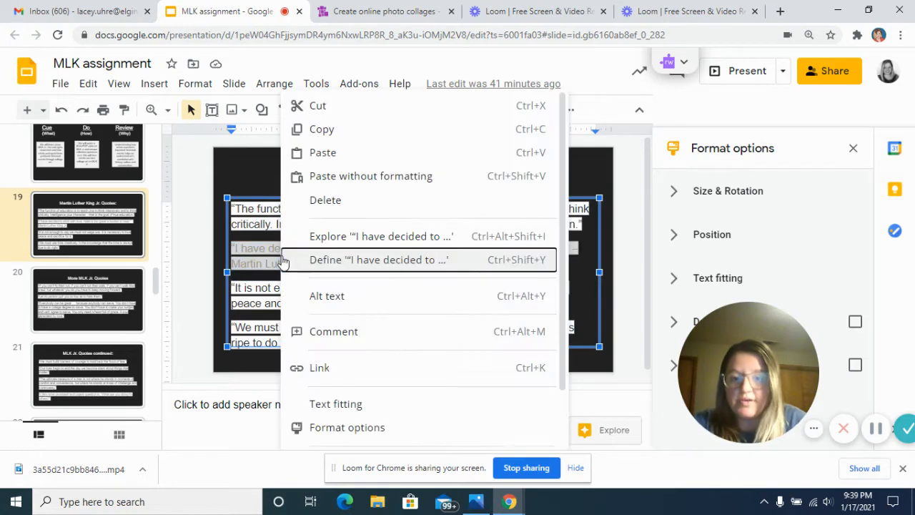
left_click(343, 133)
Switch to the Photo Collage site and add a text element to the collage.
left_click(361, 13)
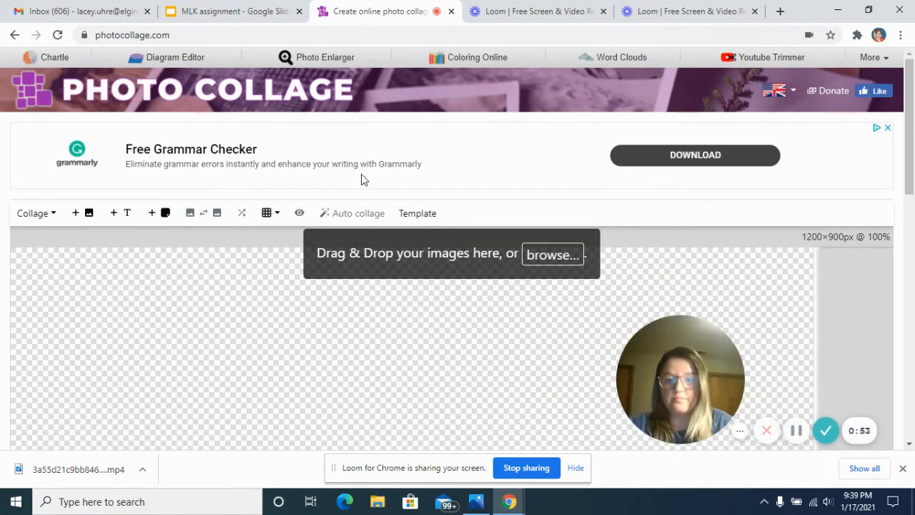
left_click(127, 220)
left_click(187, 306)
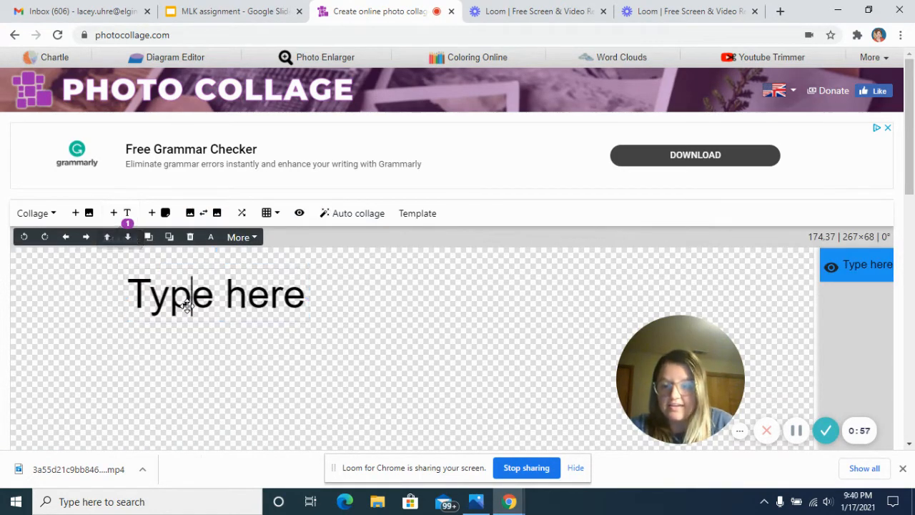
Replace the new text element's placeholder wording with the copied "I have decided to stick with love" quote.
double_click(185, 293)
left_click(101, 143)
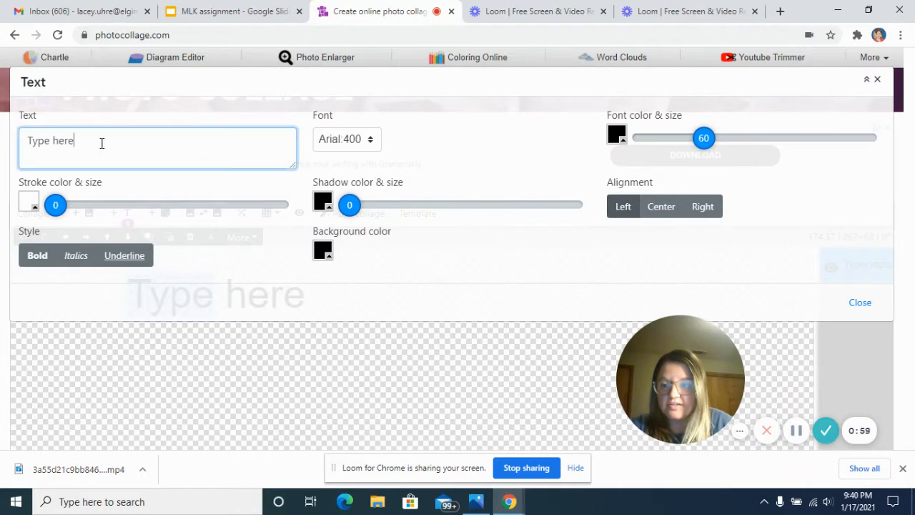
left_click_drag(90, 143, 1, 153)
key("BackSpace")
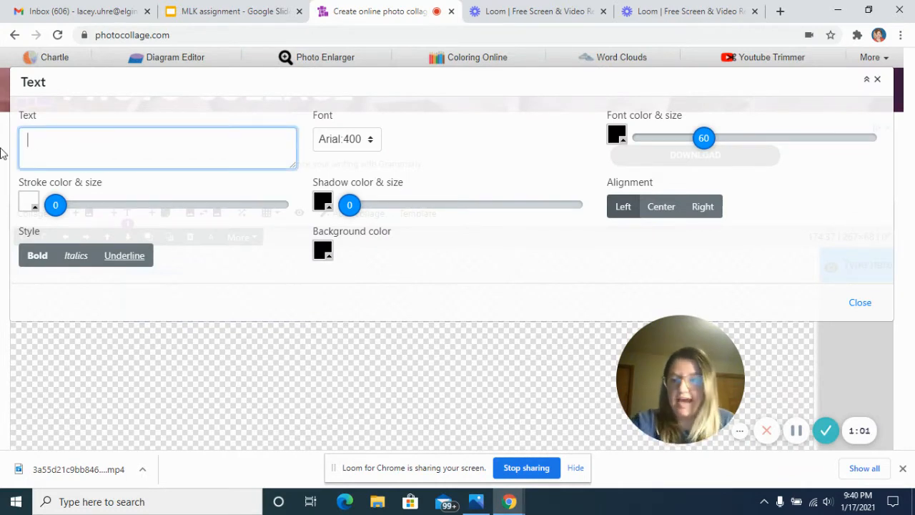
right_click(42, 147)
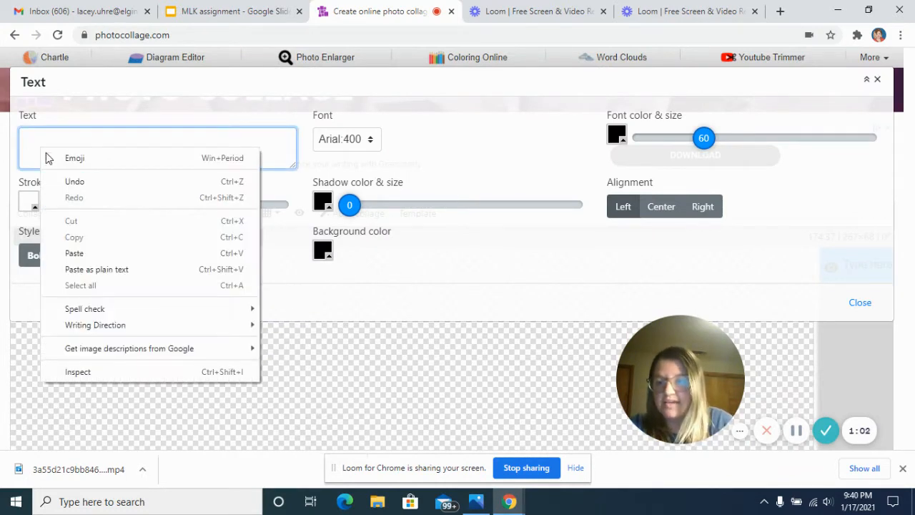
left_click(97, 253)
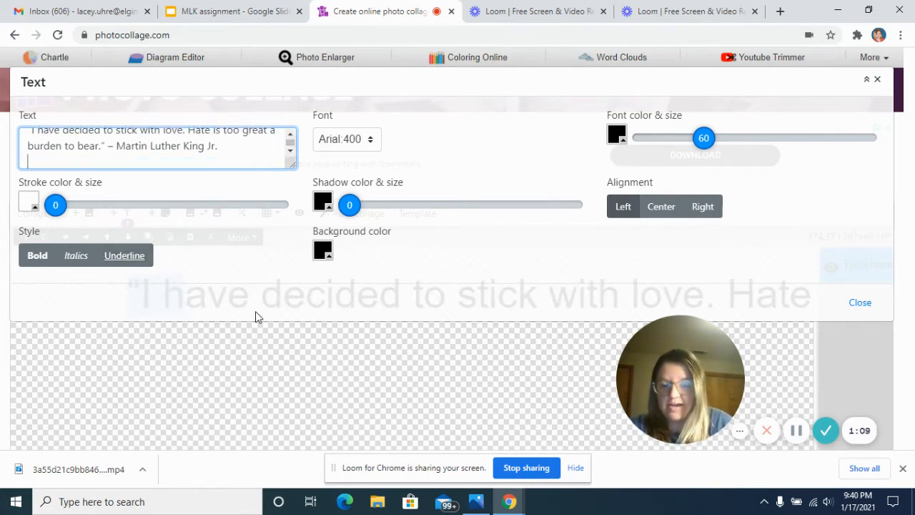
left_click_drag(417, 122, 404, 92)
left_click(861, 302)
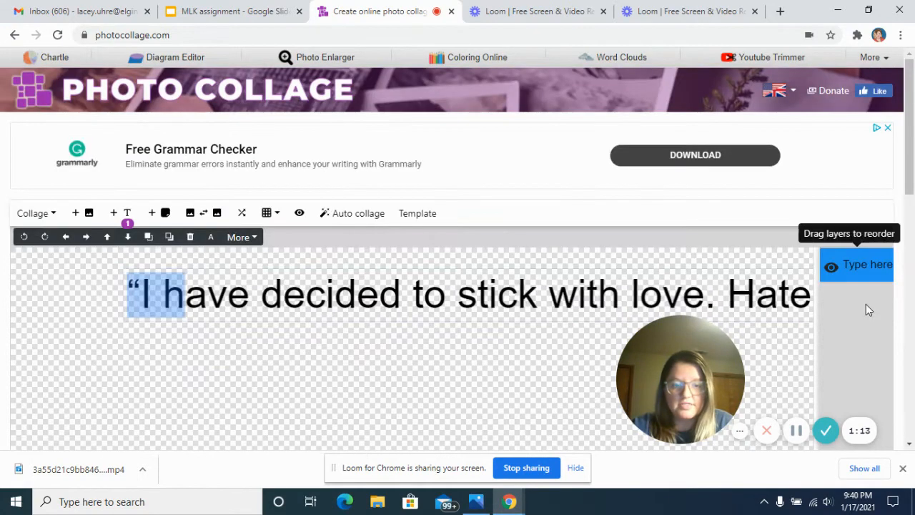
Select the quote text and move it to about 64, 42 on the canvas.
left_click(551, 317)
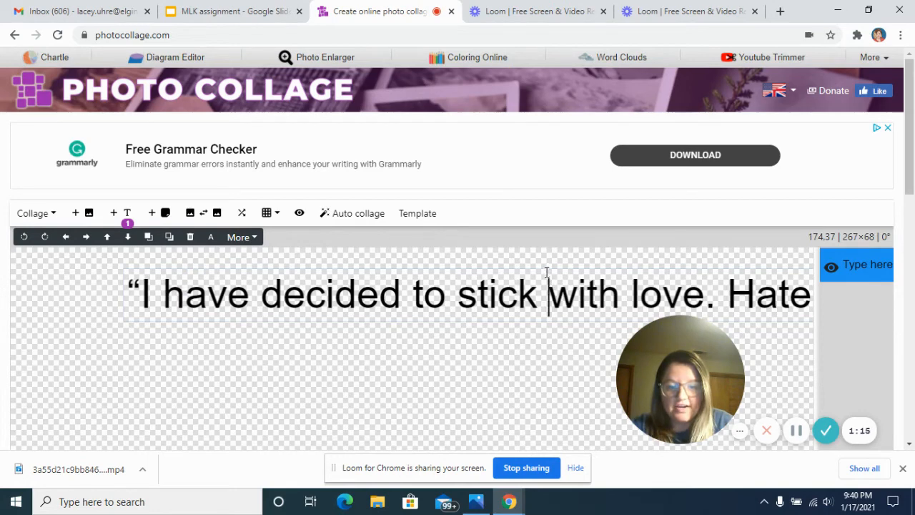
left_click(541, 267)
left_click(541, 267)
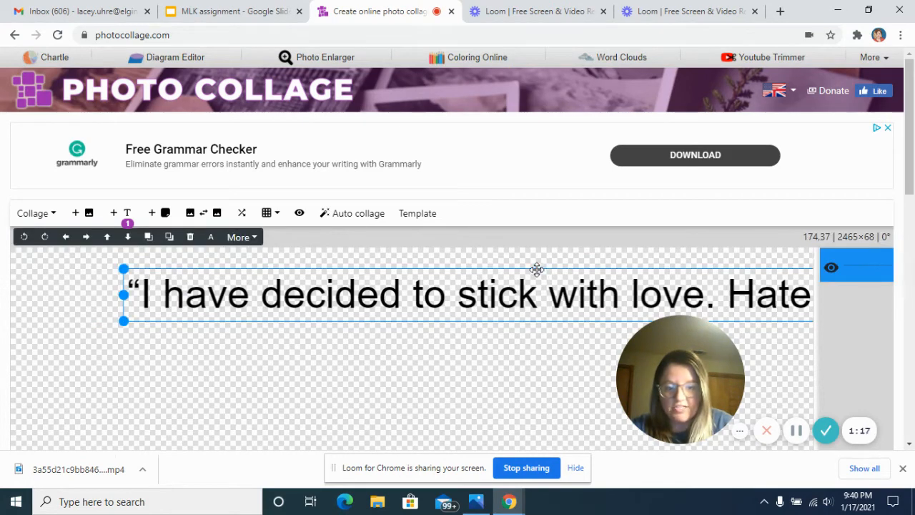
left_click(535, 270)
left_click(530, 272)
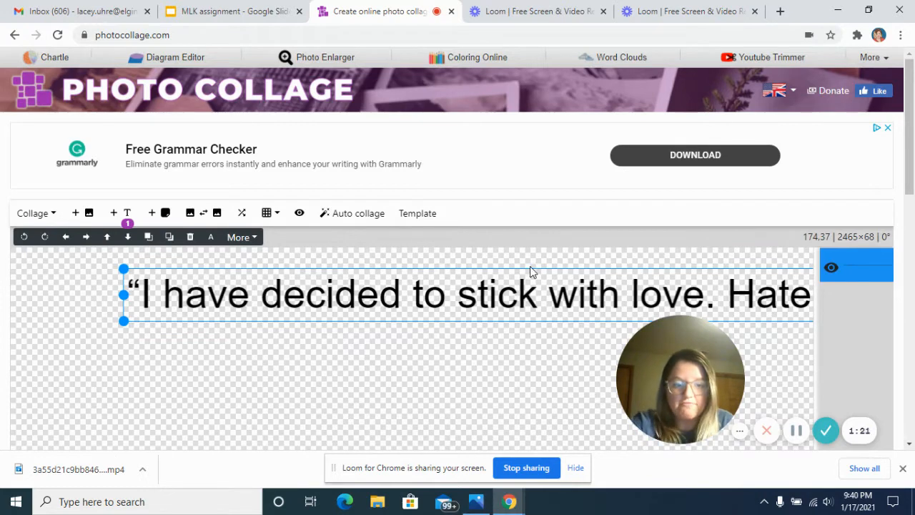
left_click_drag(529, 268, 456, 273)
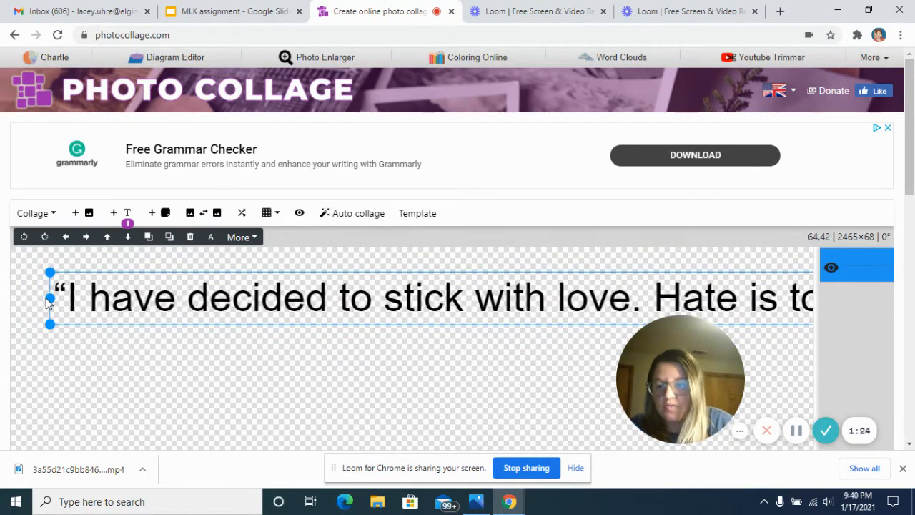
Resize the one-line quote to about 978×59 px and place it at about 125, 51 so it fits on the canvas.
left_click_drag(48, 297, 402, 298)
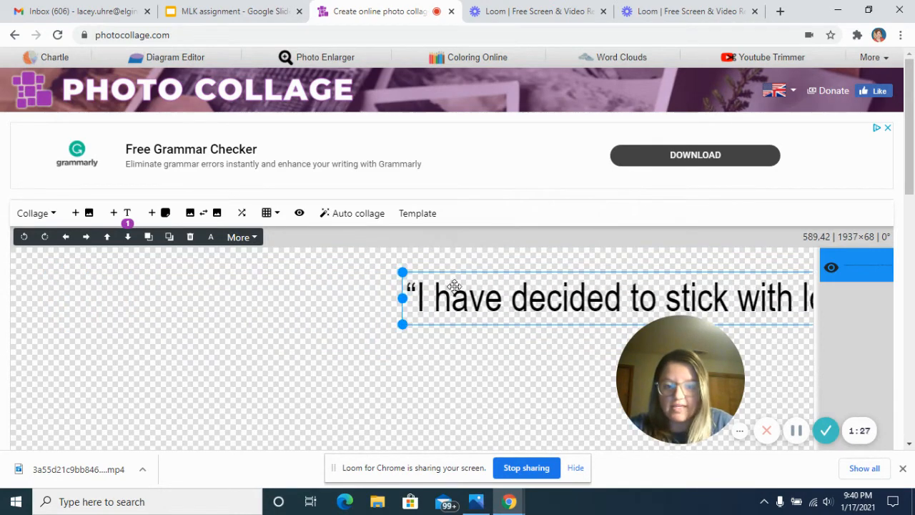
left_click_drag(468, 278, 156, 284)
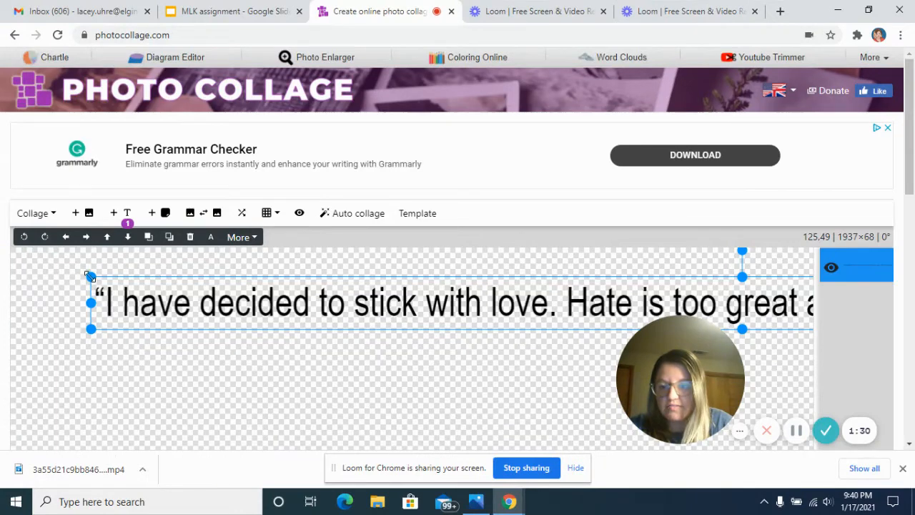
left_click_drag(89, 277, 540, 292)
left_click_drag(600, 291, 374, 313)
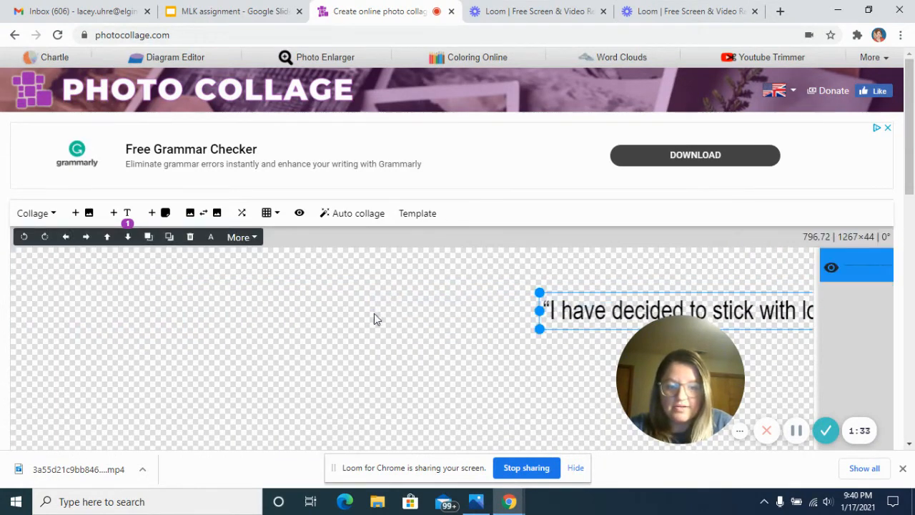
left_click_drag(625, 294, 182, 278)
left_click_drag(91, 274, 283, 279)
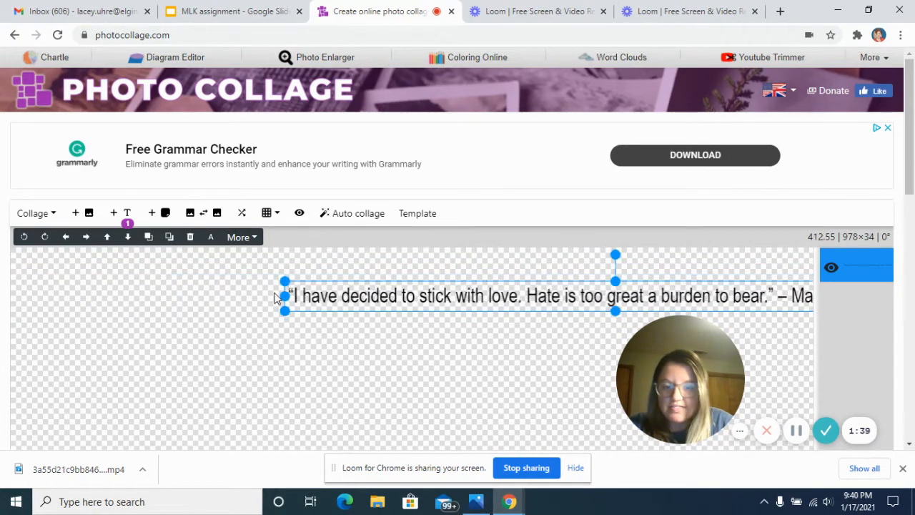
left_click_drag(446, 286, 253, 284)
mouse_move(421, 309)
left_mouse_down()
mouse_move(421, 336)
mouse_move(417, 315)
left_mouse_up()
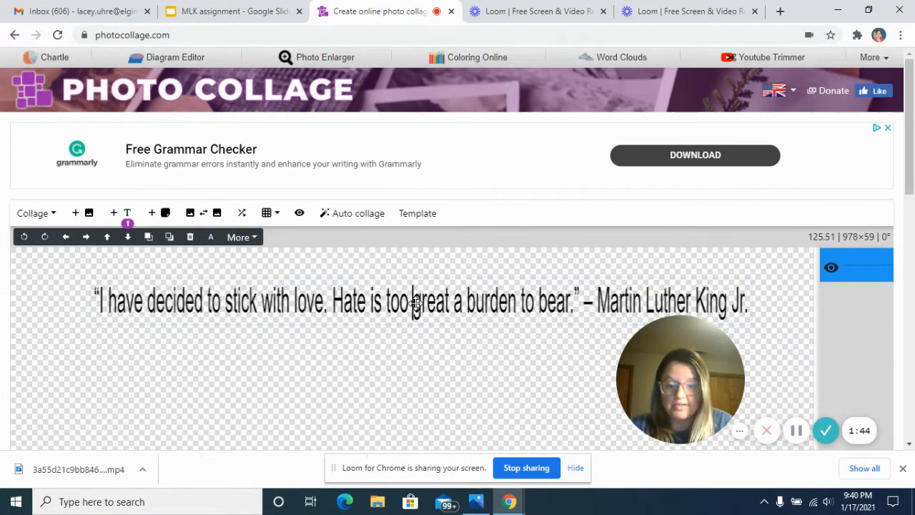
Break the quote into three lines, starting new ones at "Hate is too great" and at "– Martin Luther King Jr.".
double_click(416, 303)
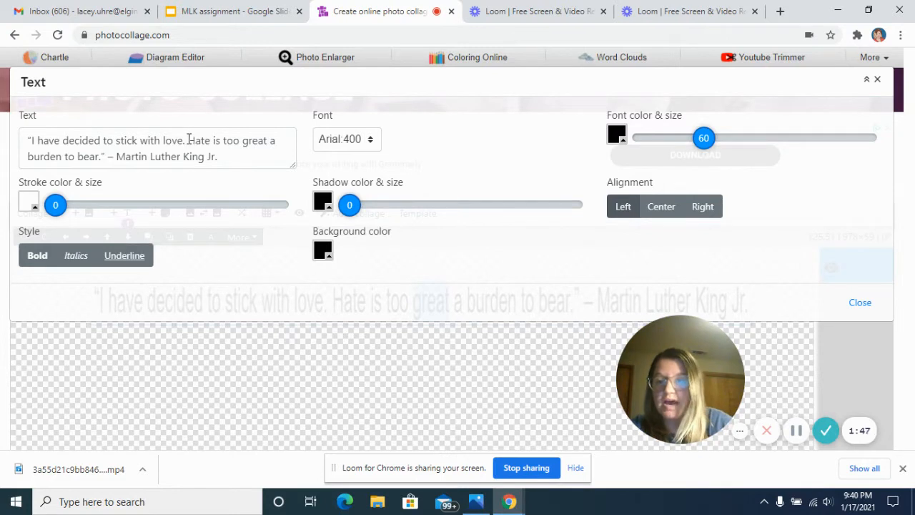
left_click(186, 140)
key("Return")
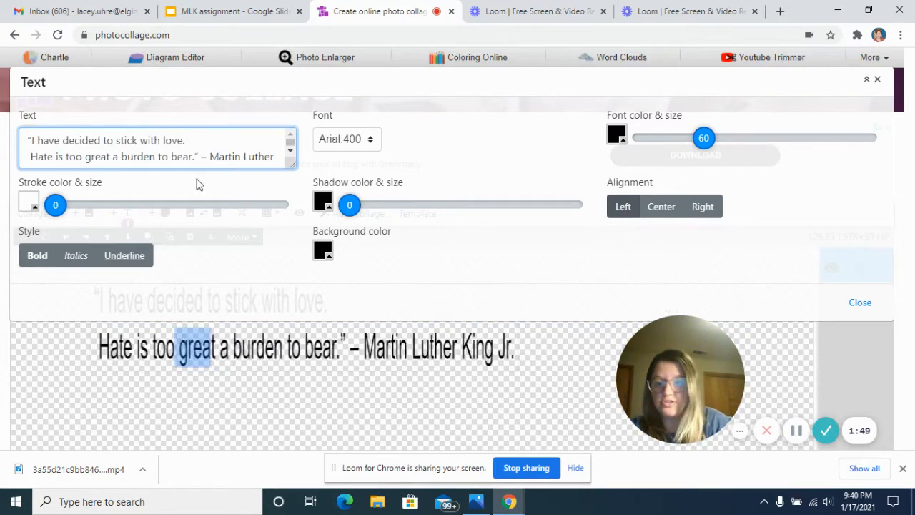
left_click(199, 156)
key("Return")
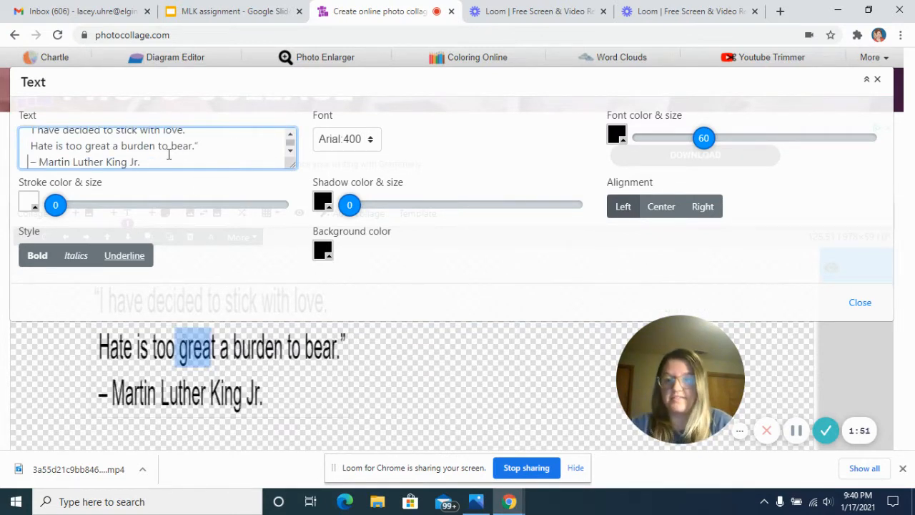
scroll(208, 164, "up", 1)
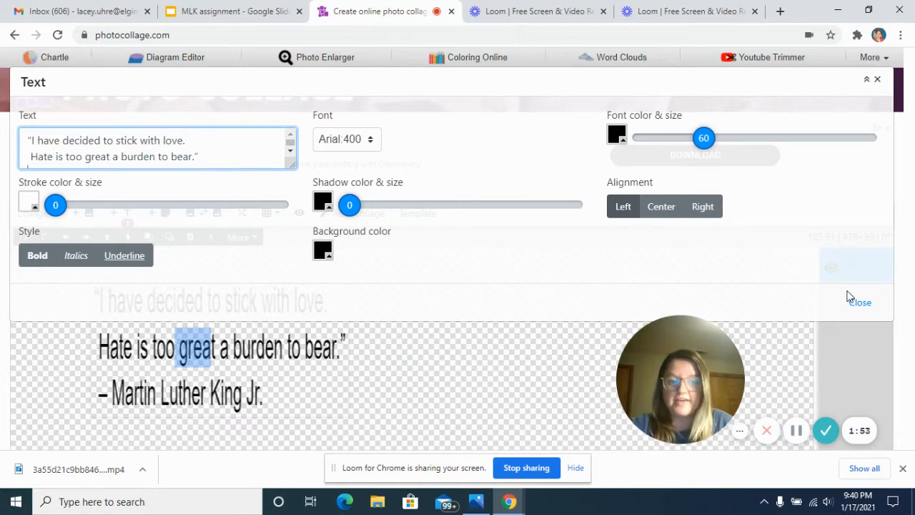
left_click(856, 301)
Move the three-line quote to about 280, 25 on the canvas.
left_click(323, 348)
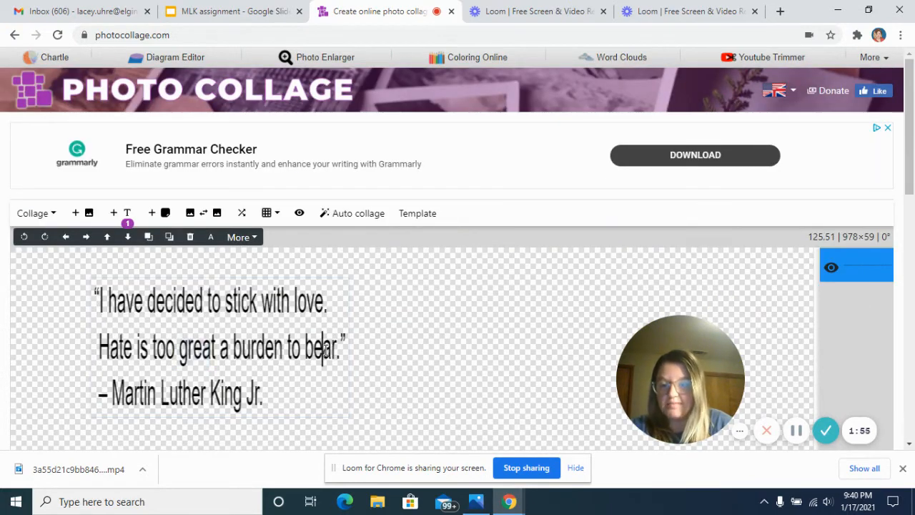
left_click(265, 285)
left_click(262, 276)
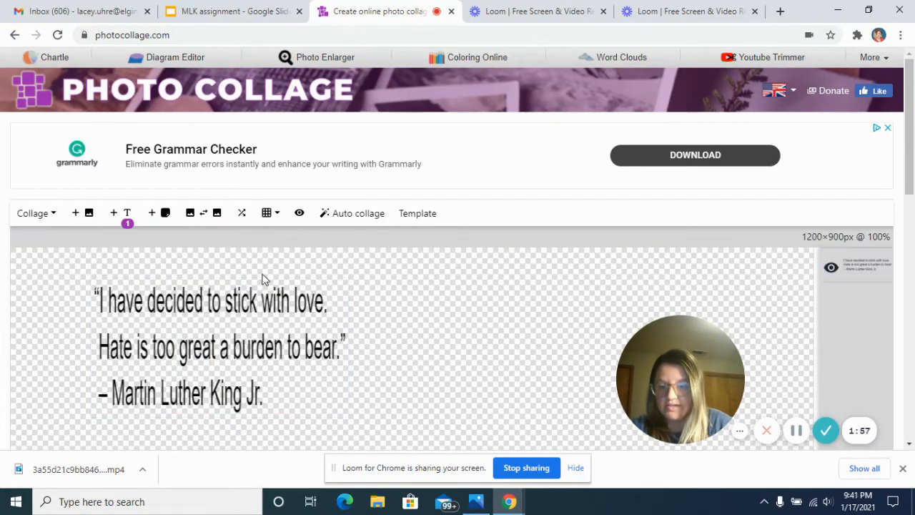
left_click(259, 285)
left_click_drag(258, 277, 383, 261)
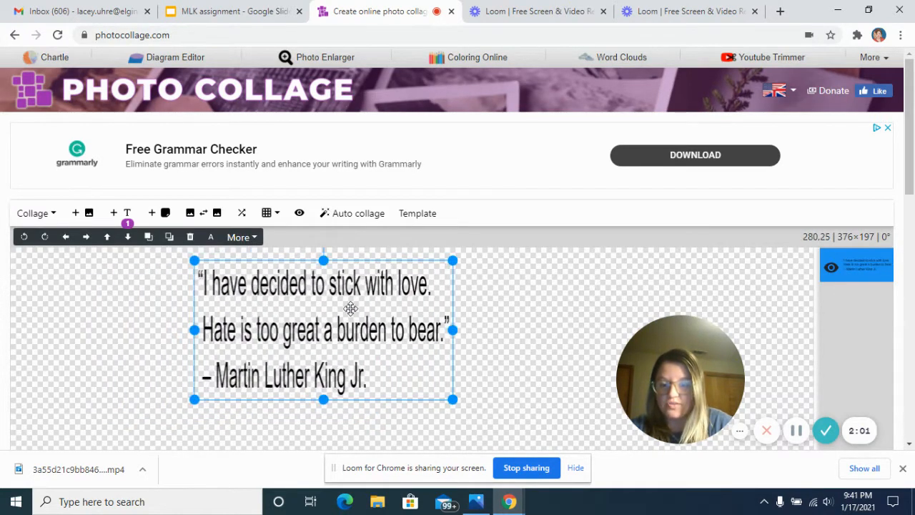
Change the quote's font color to blue, rgba(52, 45, 213, 1).
double_click(352, 285)
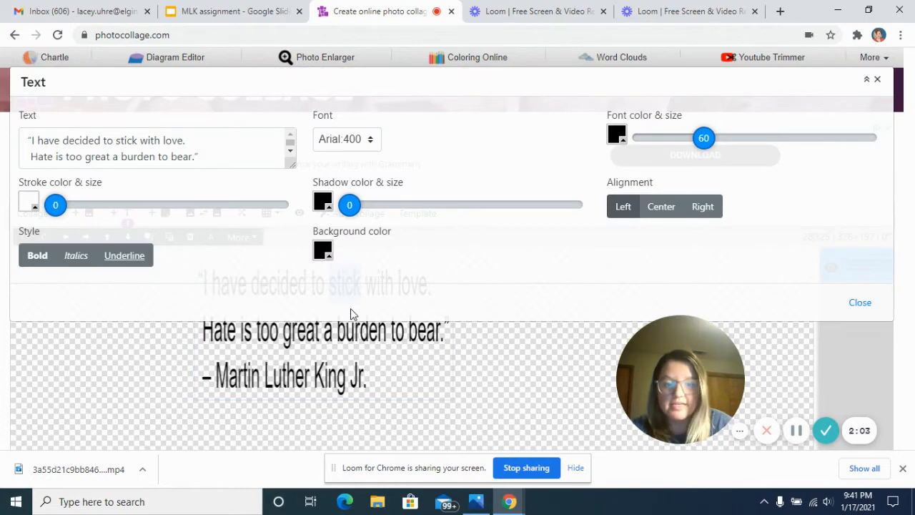
left_click(323, 249)
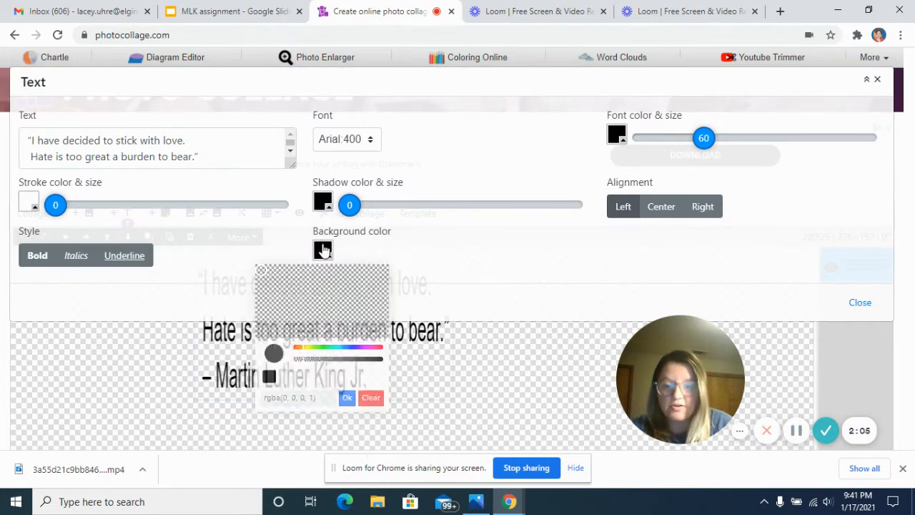
left_click(322, 201)
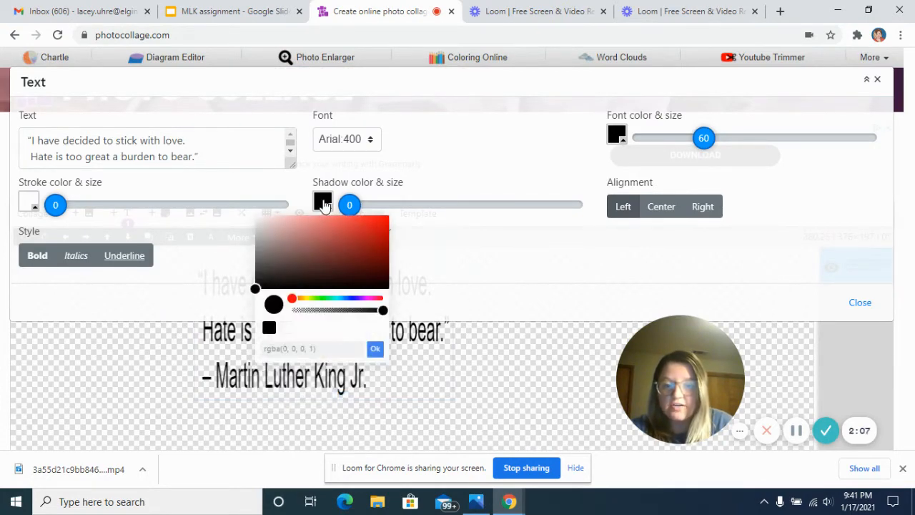
left_click(400, 175)
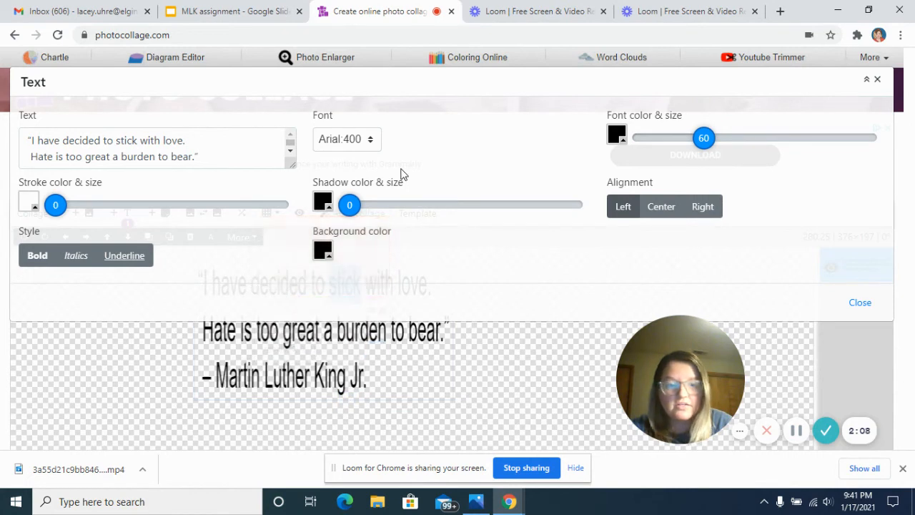
left_click(616, 135)
left_click(654, 160)
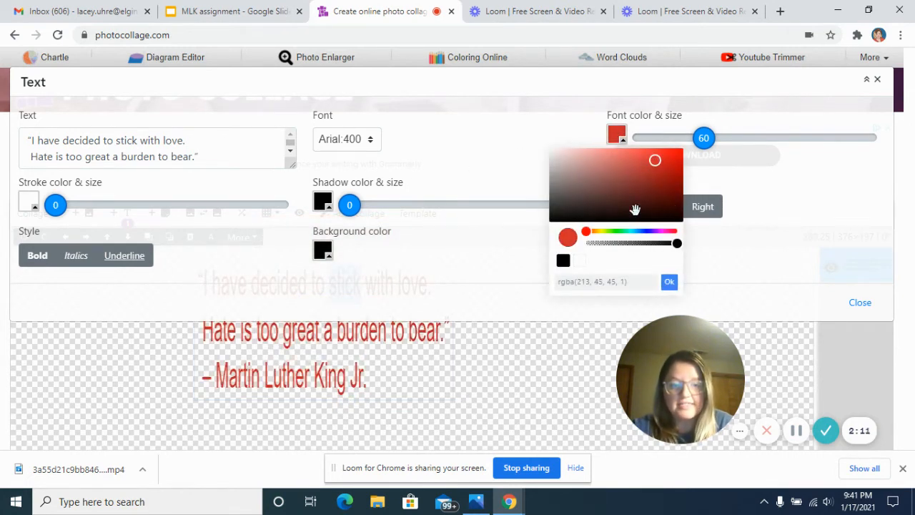
left_click(647, 231)
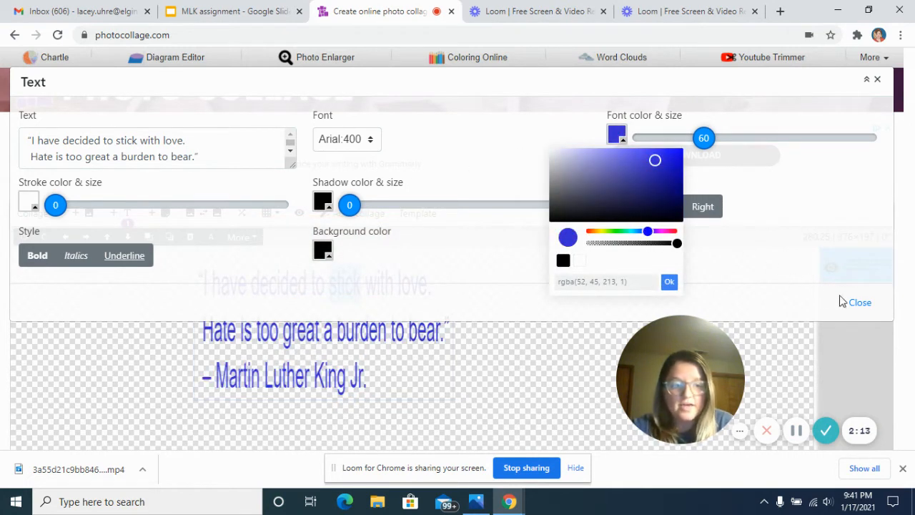
left_click(858, 303)
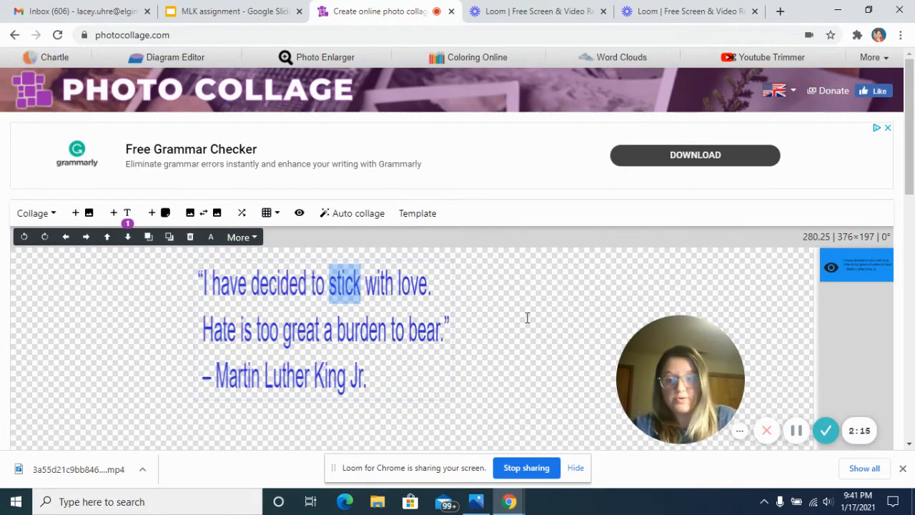
left_click(61, 337)
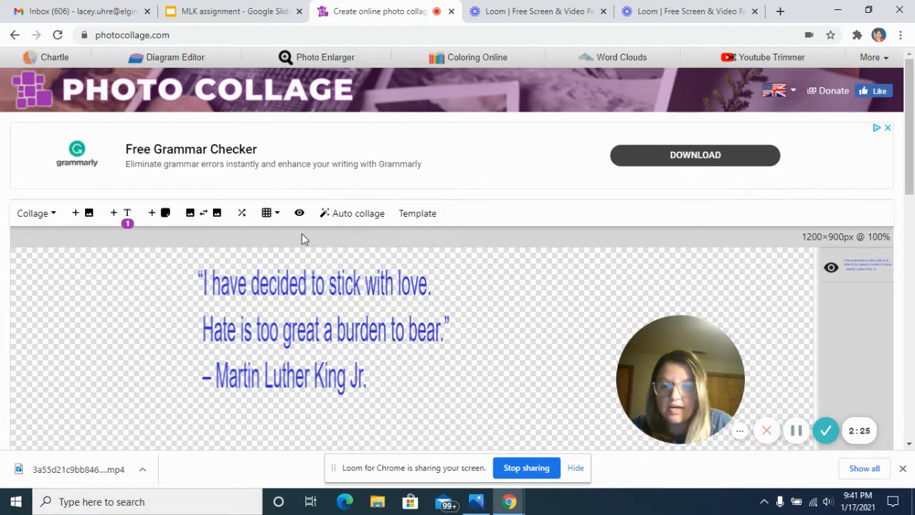
Open the collage background settings and set the hue of the solid background color to blue.
left_click(55, 220)
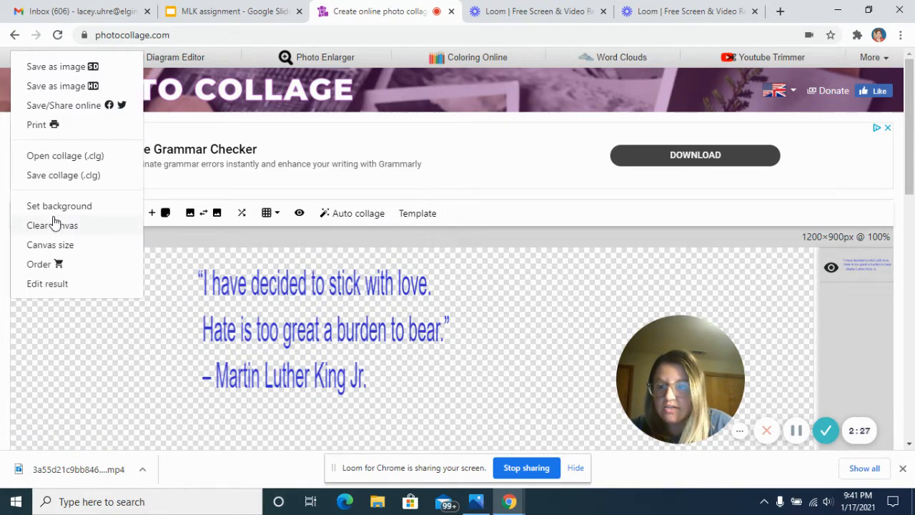
left_click(76, 368)
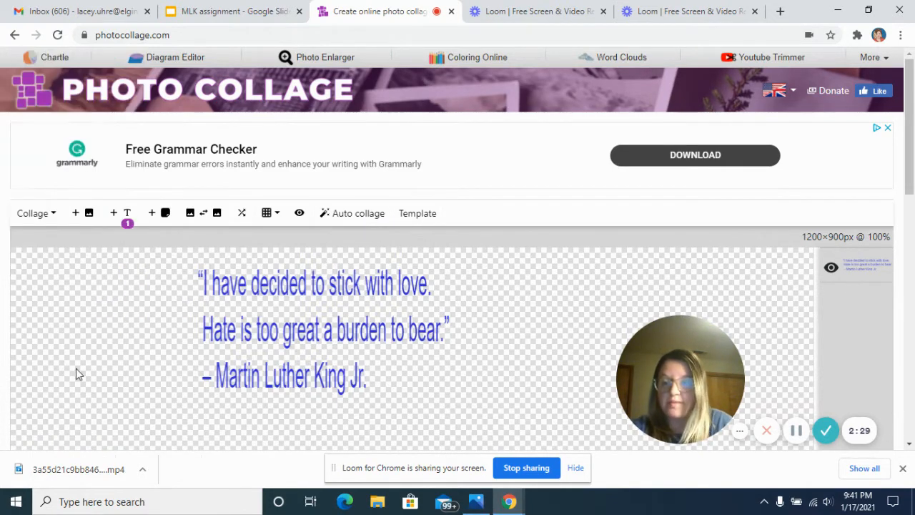
left_click(49, 213)
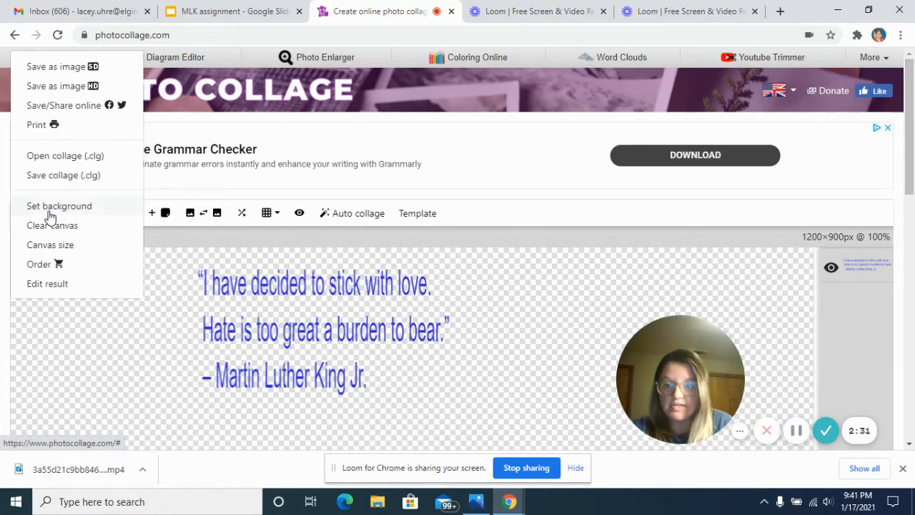
left_click(50, 209)
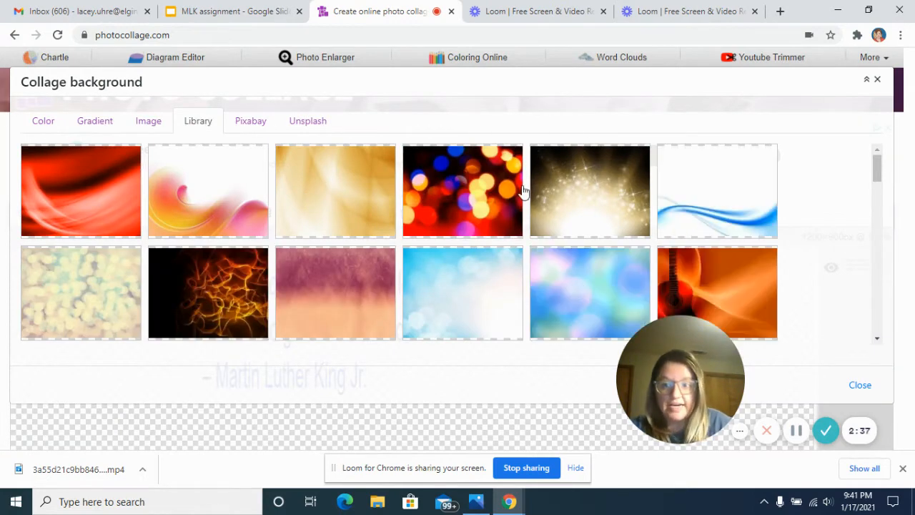
left_click(49, 126)
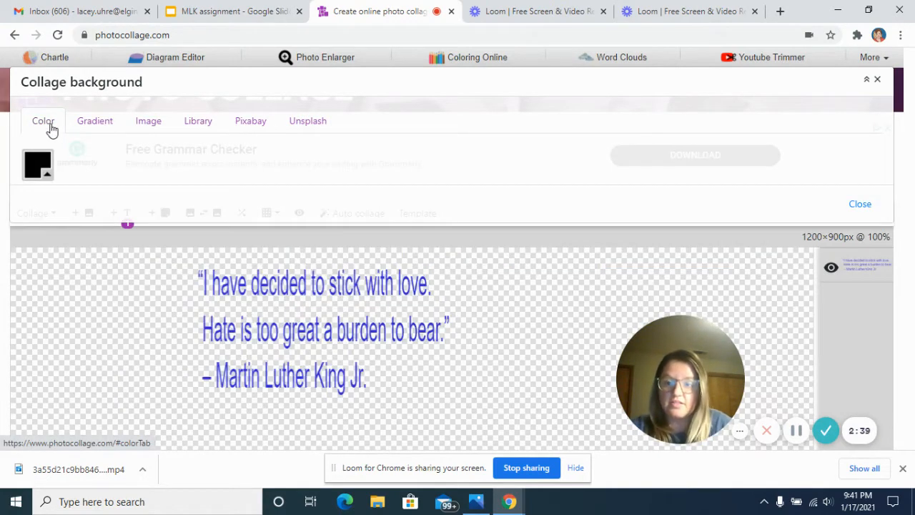
left_click(43, 171)
left_click(93, 266)
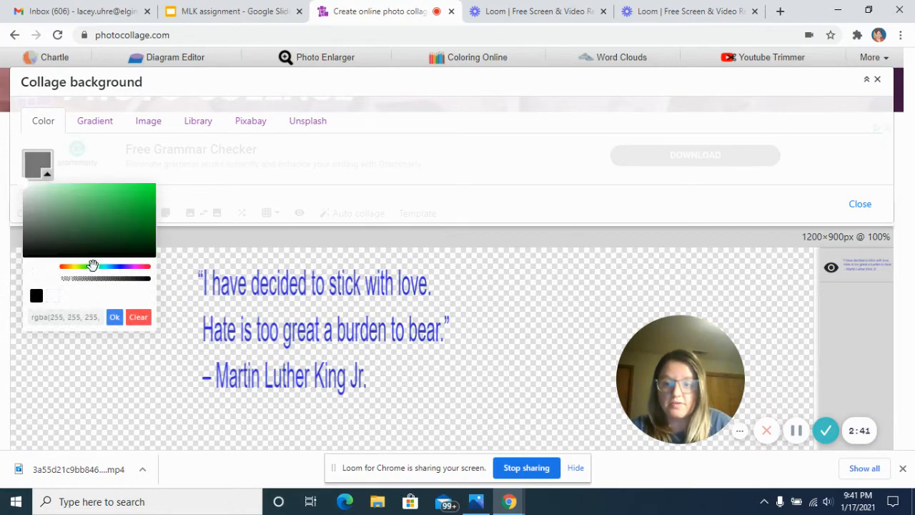
left_click_drag(93, 266, 111, 265)
Look through the gradient, image, Library, Unsplash and Pixabay options for the collage background.
left_click(95, 122)
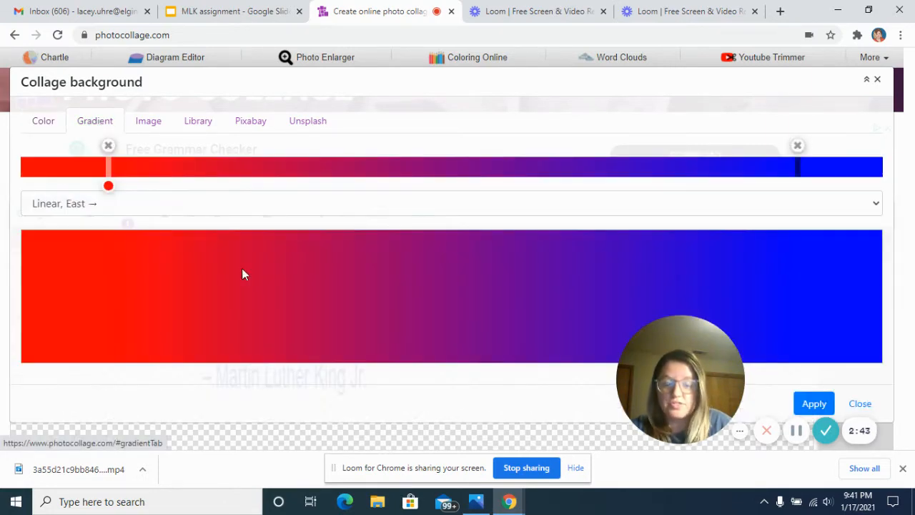
left_click(152, 126)
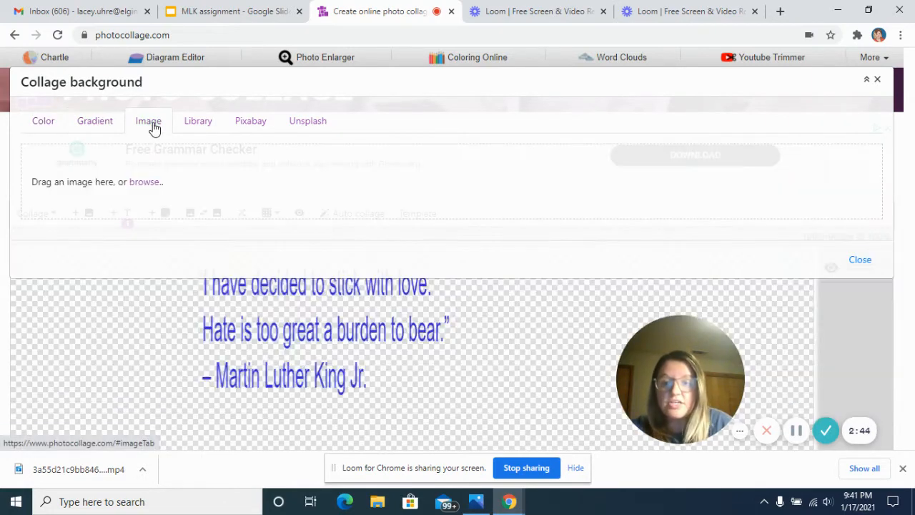
left_click(199, 121)
left_click(302, 123)
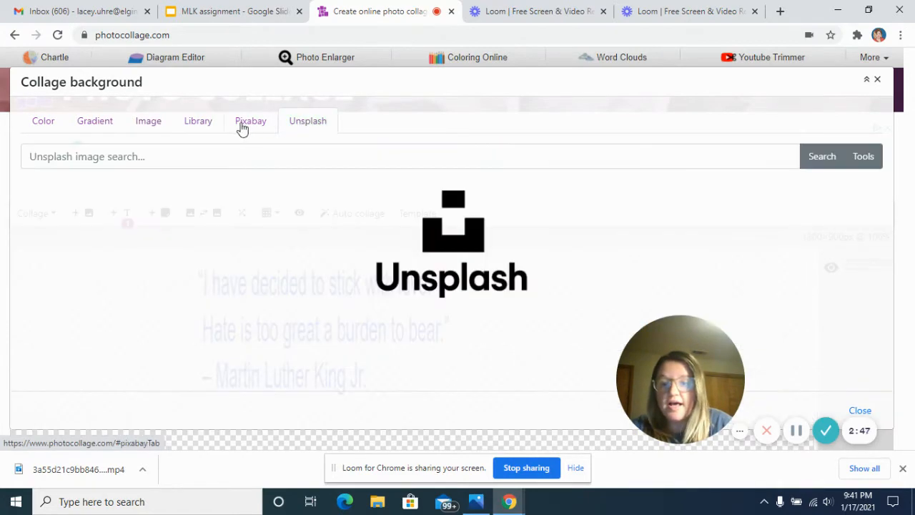
left_click(236, 128)
Apply a bright blue solid color, rgb 43, 178, 237, as the collage background and leave the background settings.
left_click(45, 123)
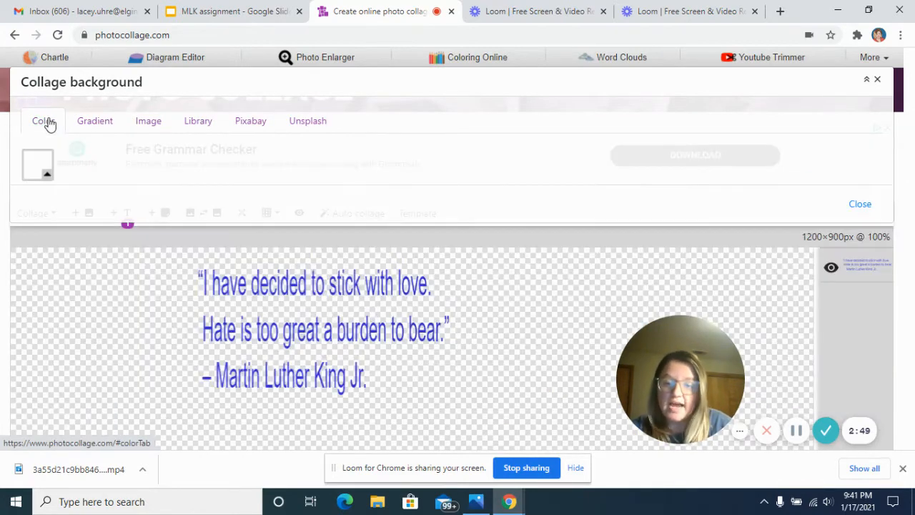
left_click(36, 164)
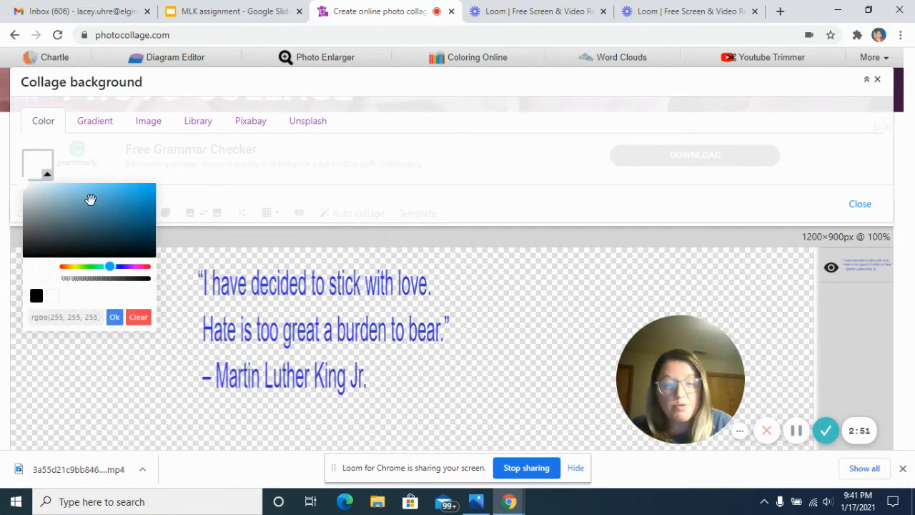
left_click(131, 187)
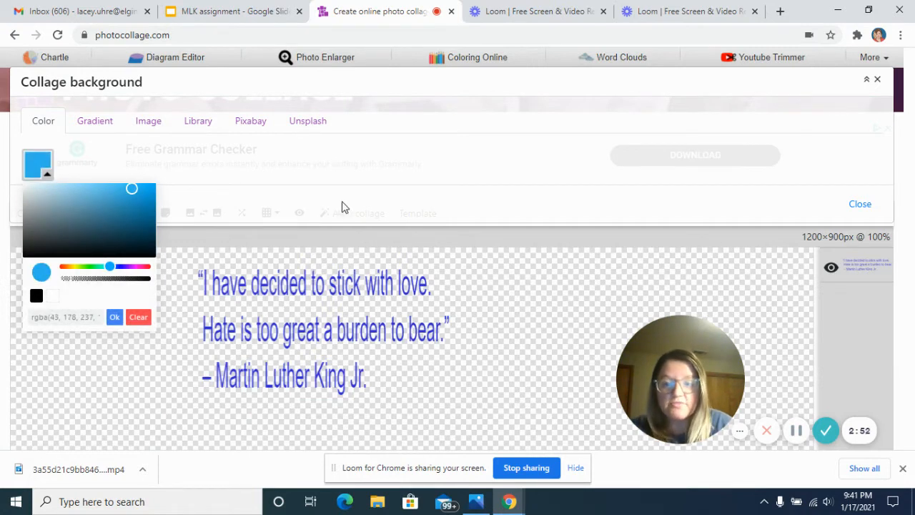
left_click(114, 317)
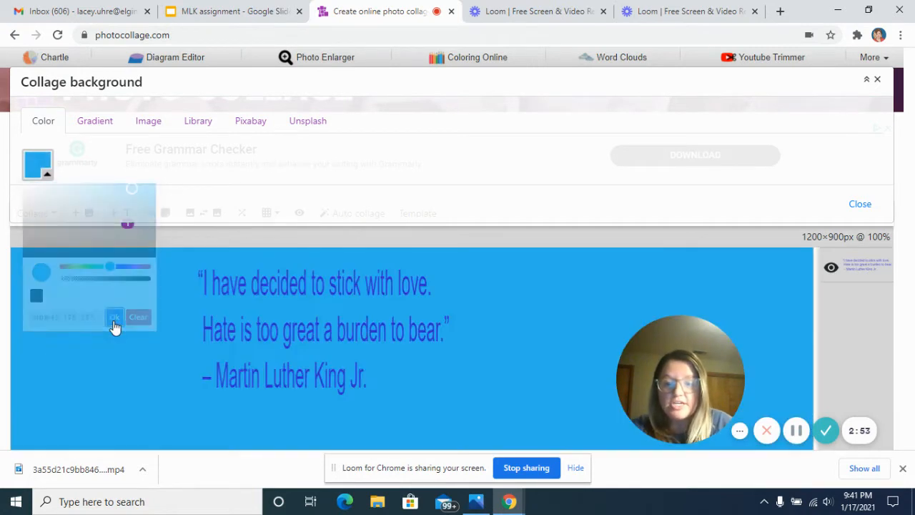
left_click(408, 279)
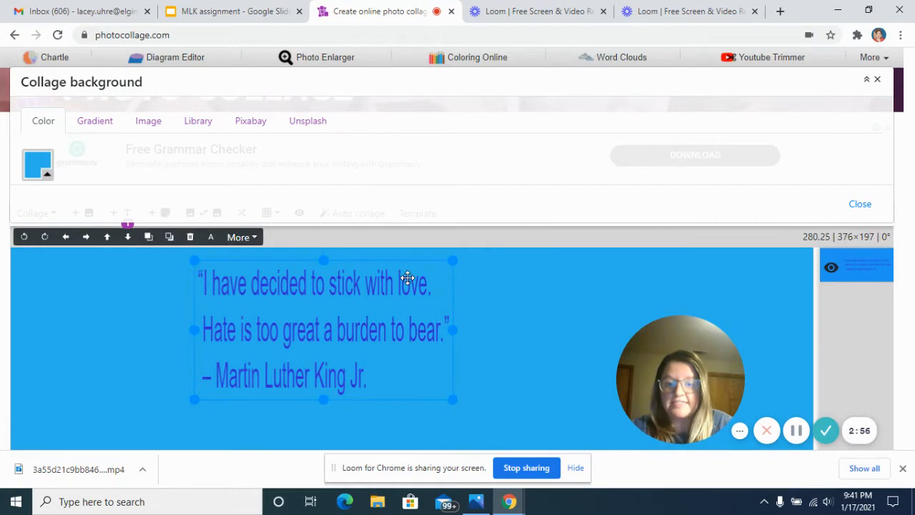
left_click(513, 307)
Set the quote's font color to black, rgba(0, 0, 0, 1).
left_click(399, 332)
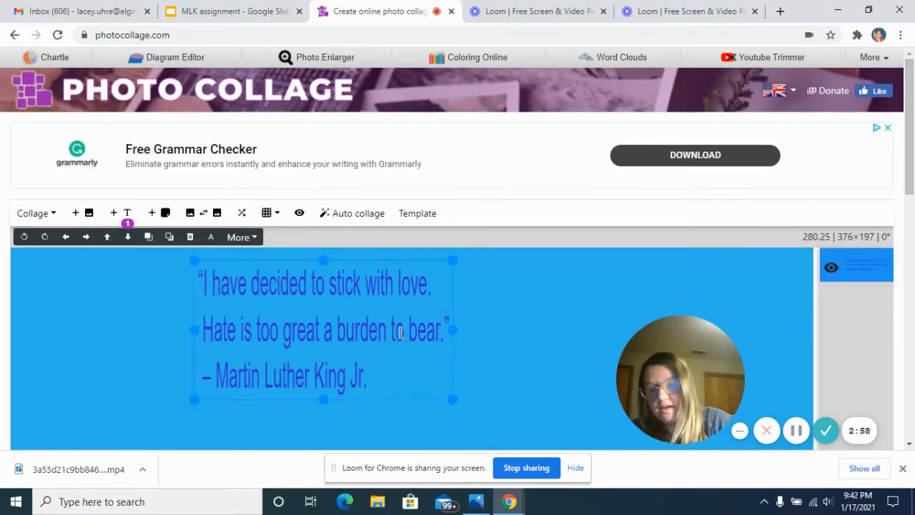
left_click(400, 332)
left_click(378, 377)
triple_click(379, 378)
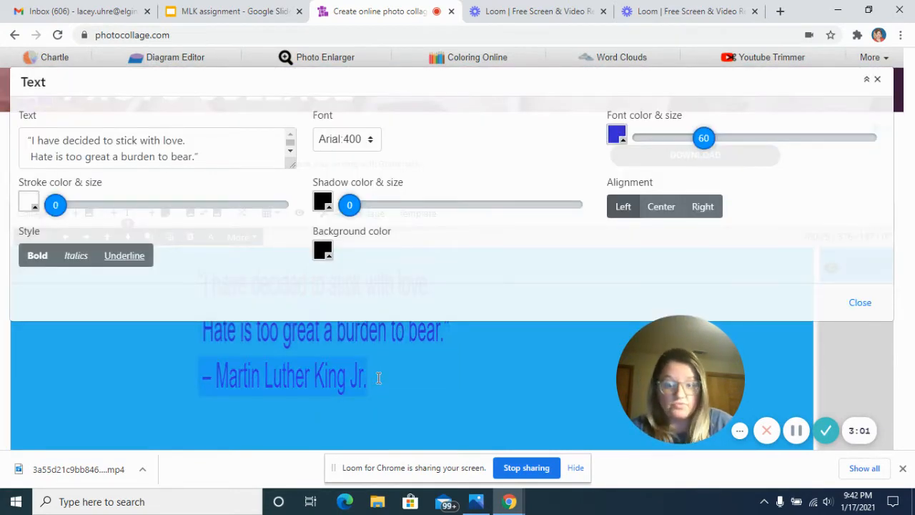
left_click(616, 135)
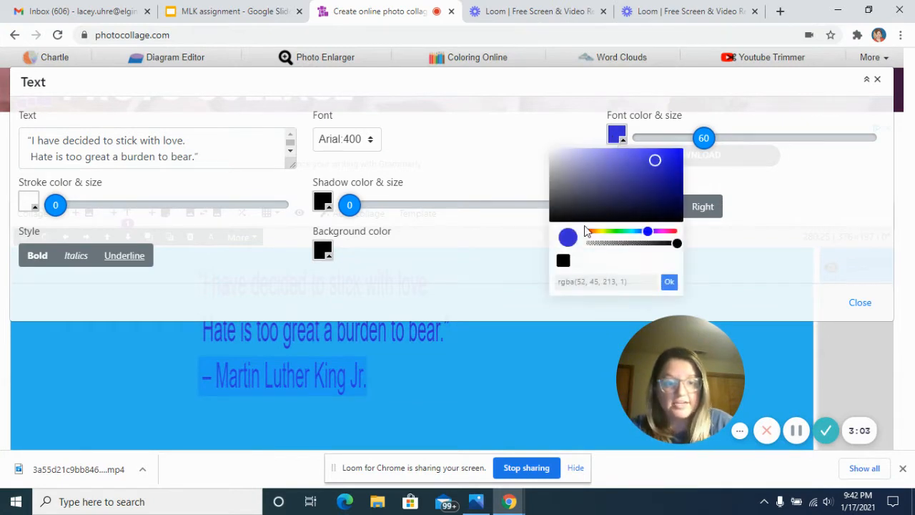
left_click(556, 218)
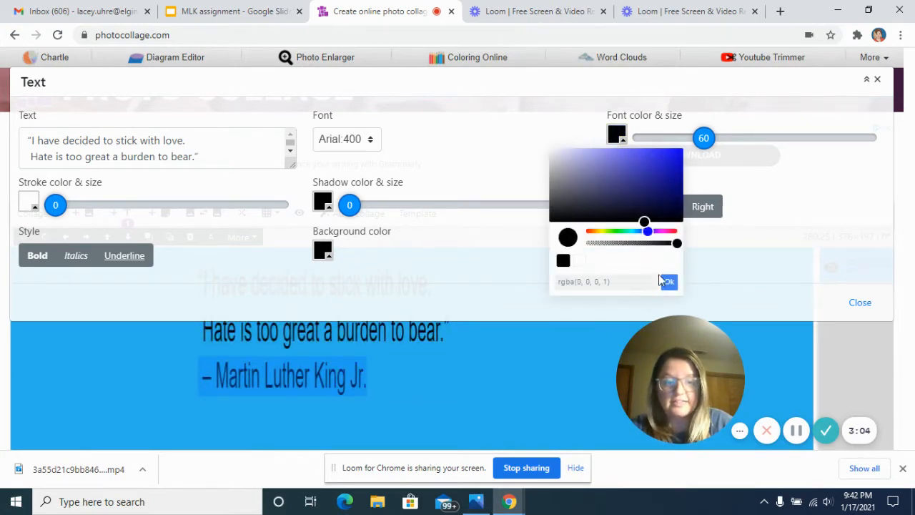
left_click(871, 307)
left_click(520, 350)
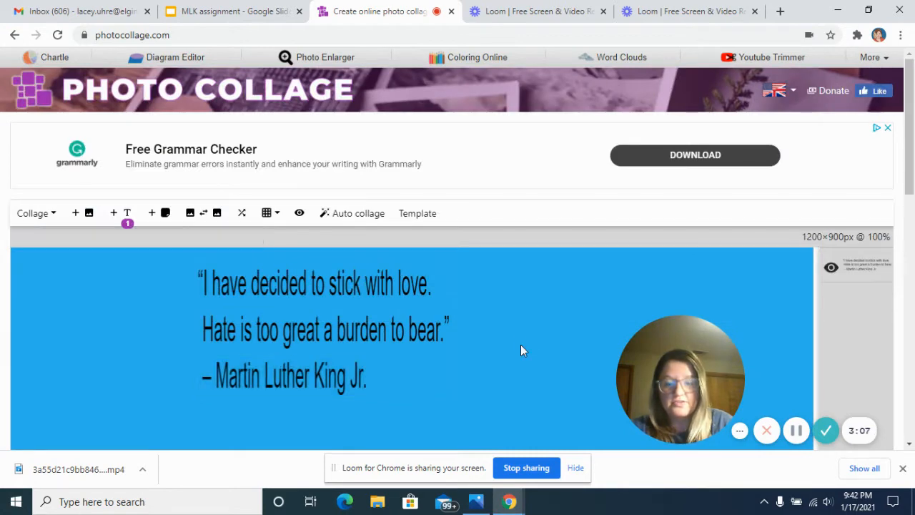
Move the three-line quote to about 380, 28 on the canvas and deselect it.
left_click_drag(364, 312, 473, 320)
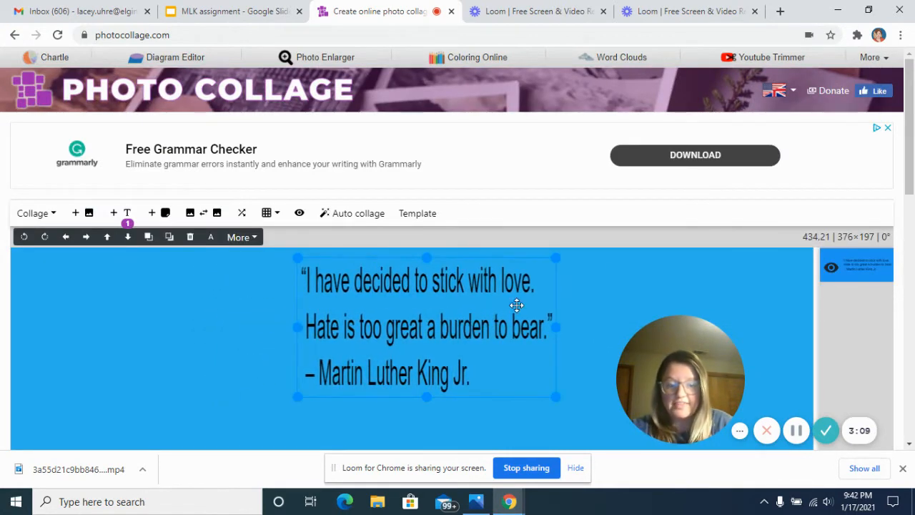
scroll(906, 179, "down", 2)
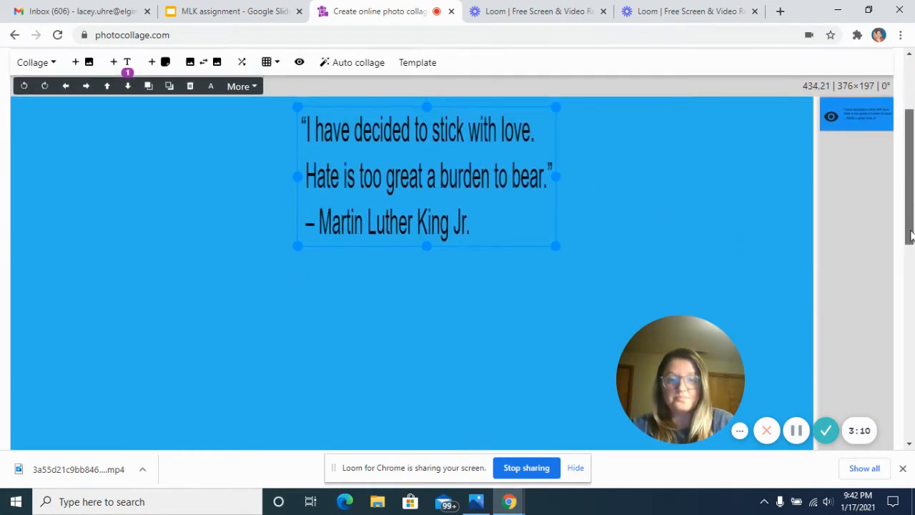
left_click_drag(542, 182, 506, 187)
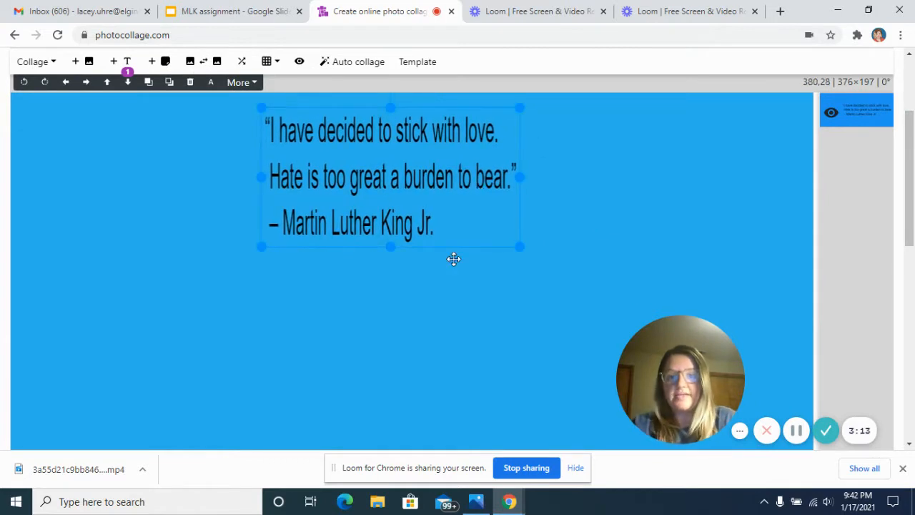
left_click(433, 305)
Switch to the MLK assignment slides and look at the additional quotes on slides 20 and 21.
left_click(267, 14)
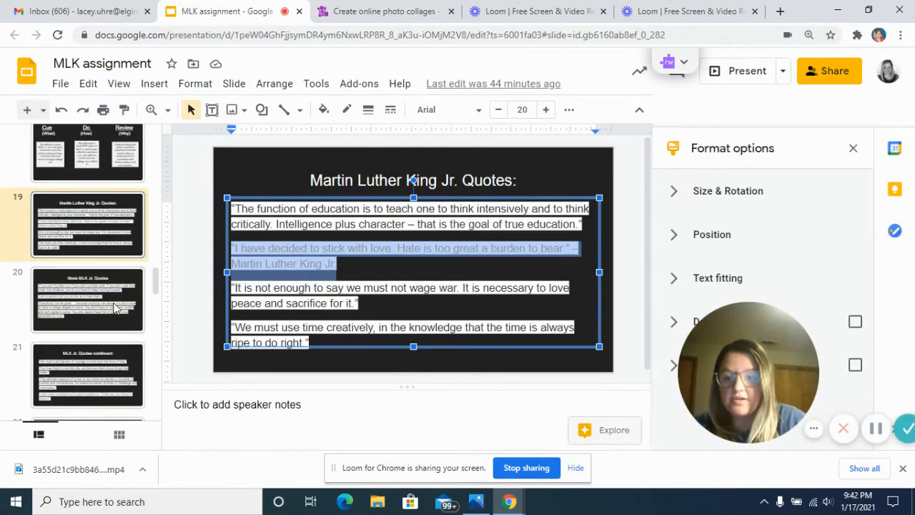
left_click(108, 332)
left_click(100, 371)
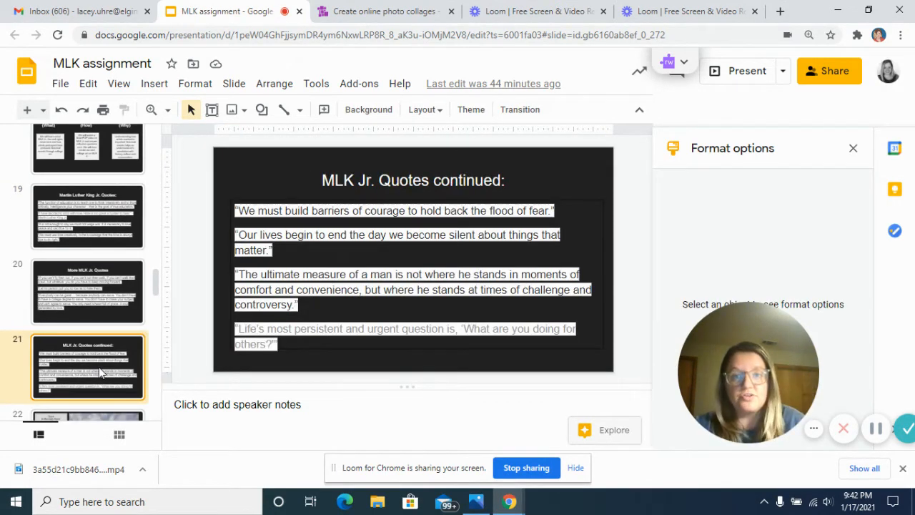
Switch back to Photo Collage and add the image 1QmzHlsal8yHegbJ3uJVRhg from the Desktop folder to the collage.
left_click(358, 15)
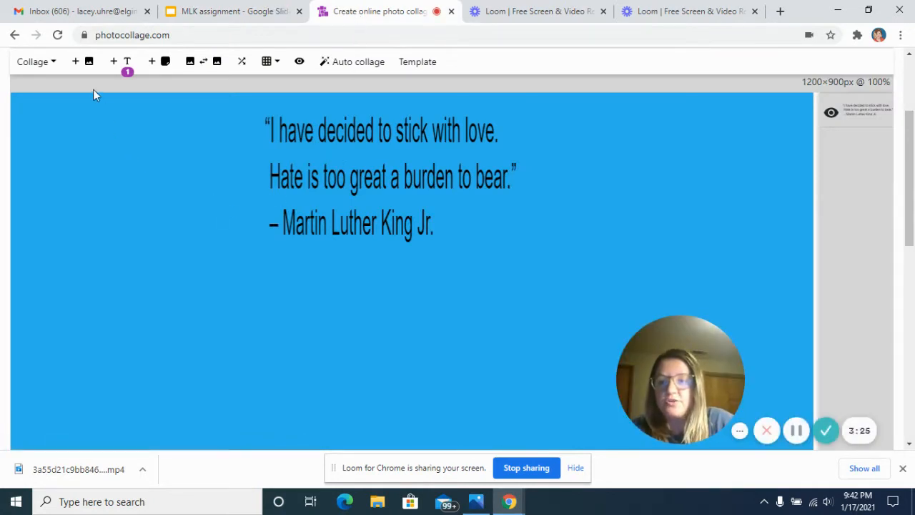
scroll(71, 154, "up", 1)
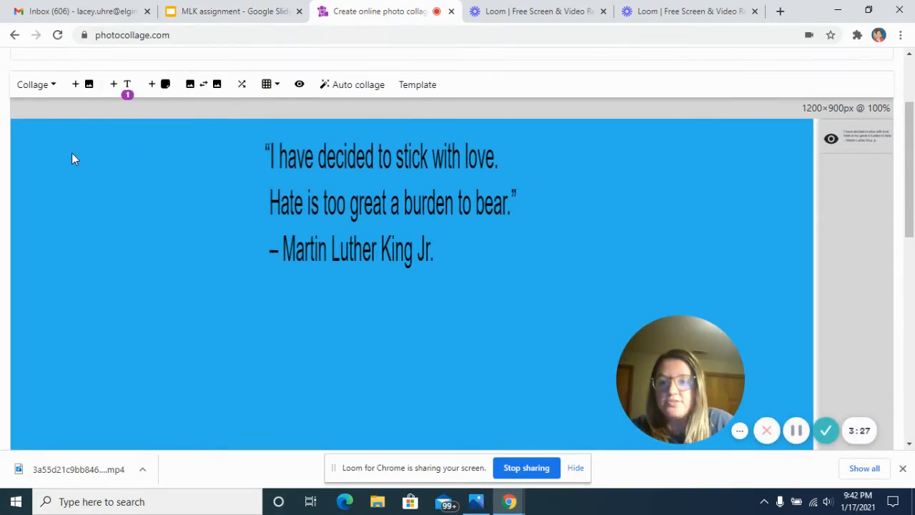
left_click(89, 87)
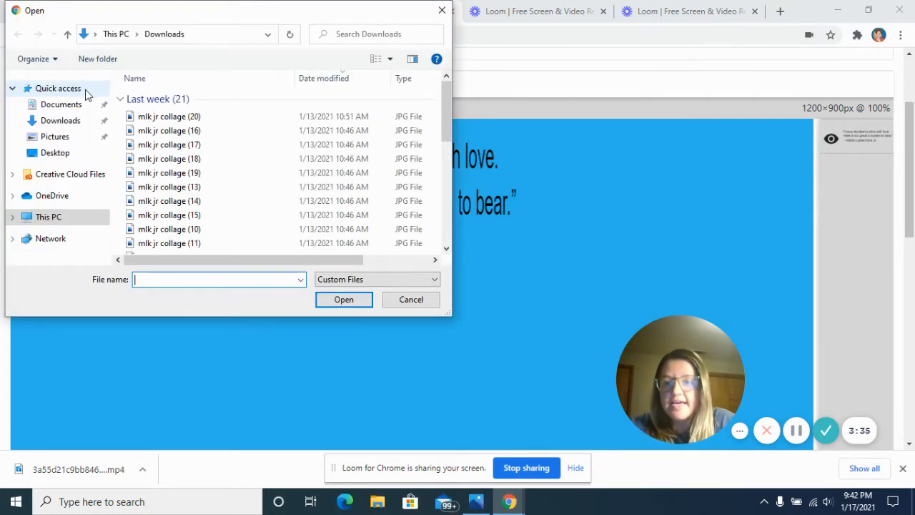
left_click(63, 156)
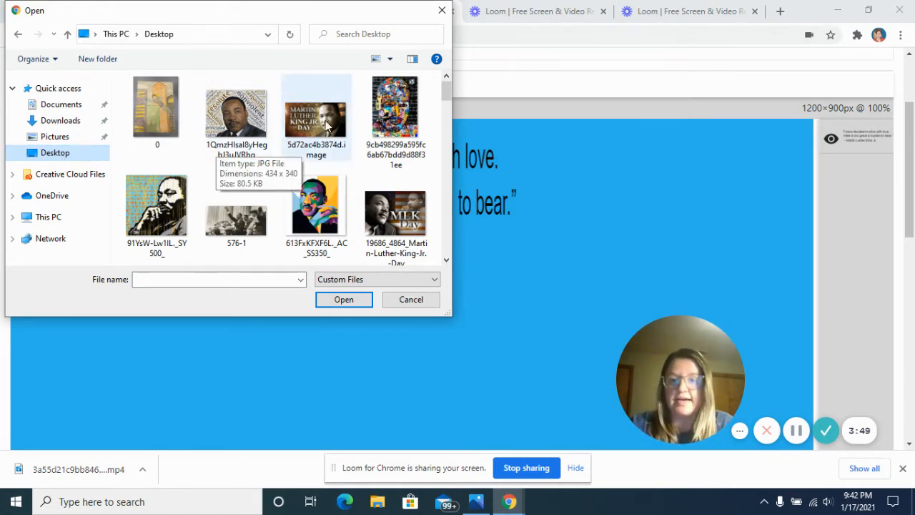
left_click(254, 143)
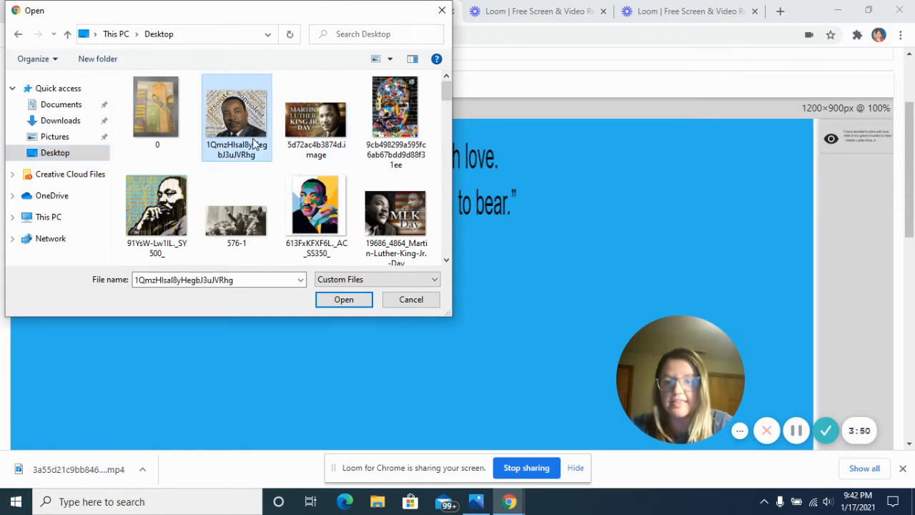
left_click(346, 300)
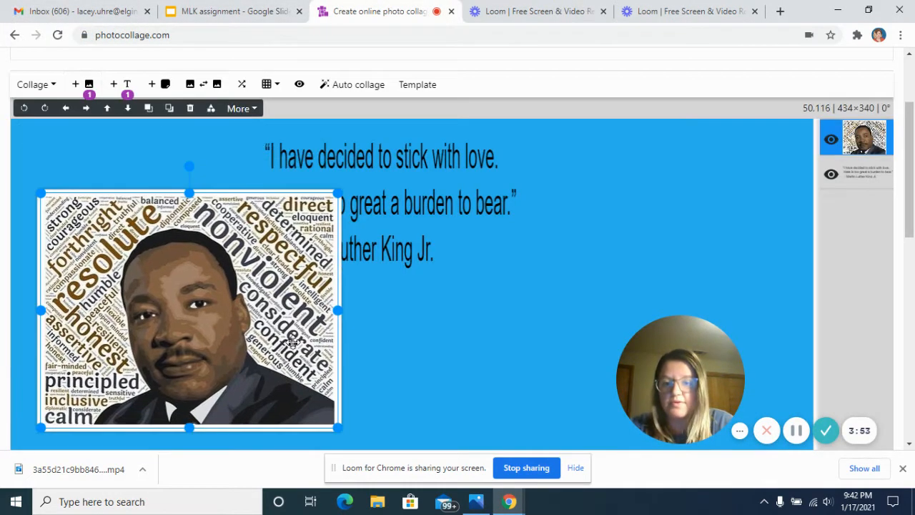
Shrink the added portrait to about 316×248, move it to about 21, 26 beside the quote, and deselect it.
left_click_drag(337, 192, 247, 237)
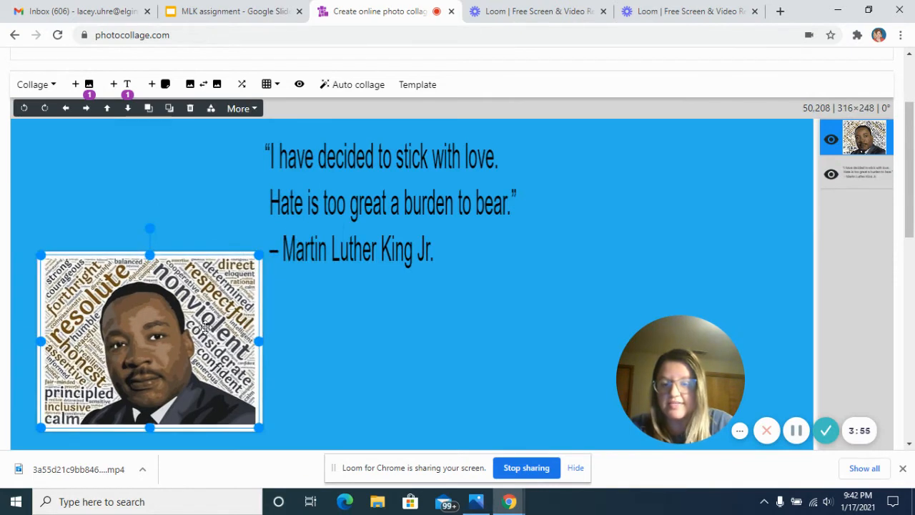
left_click_drag(206, 327, 188, 206)
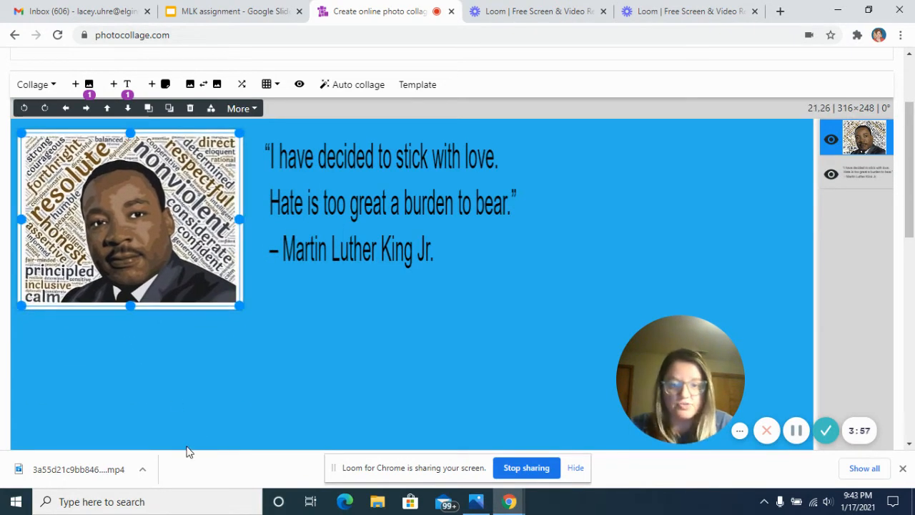
left_click(165, 420)
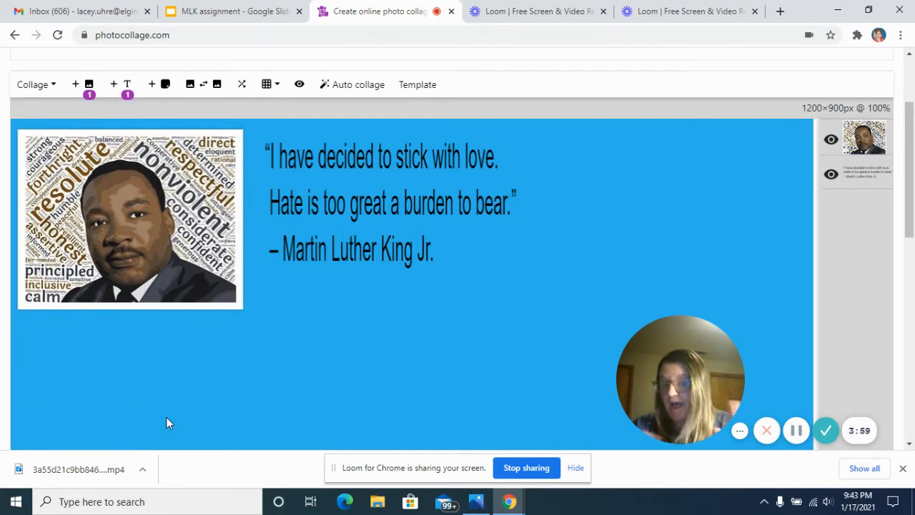
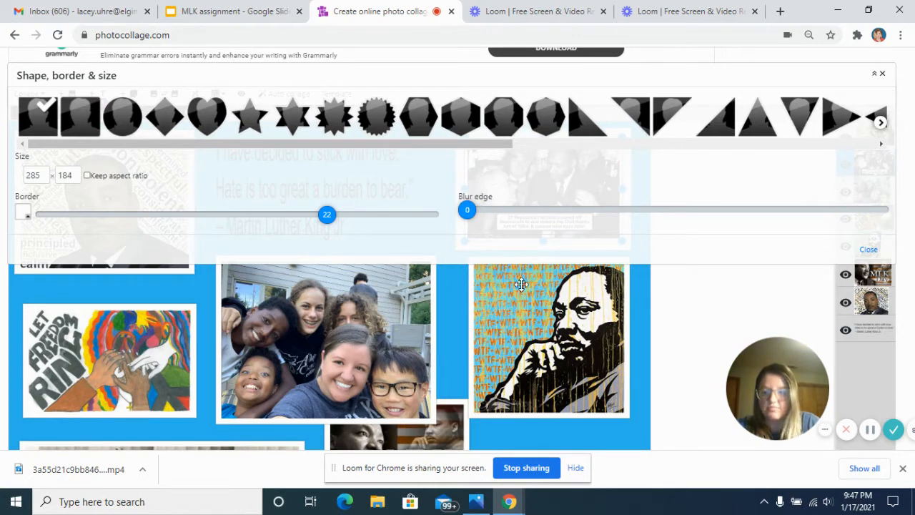
Set the border of the black-and-white Civil Rights Act photo to 3 and close its shape settings.
left_click_drag(326, 215, 147, 223)
left_click_drag(208, 223, 346, 221)
left_click(602, 227)
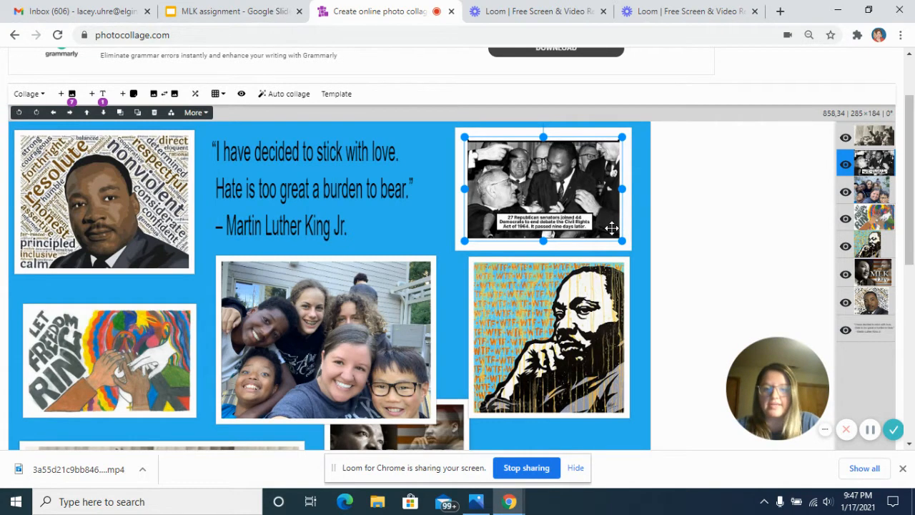
double_click(611, 227)
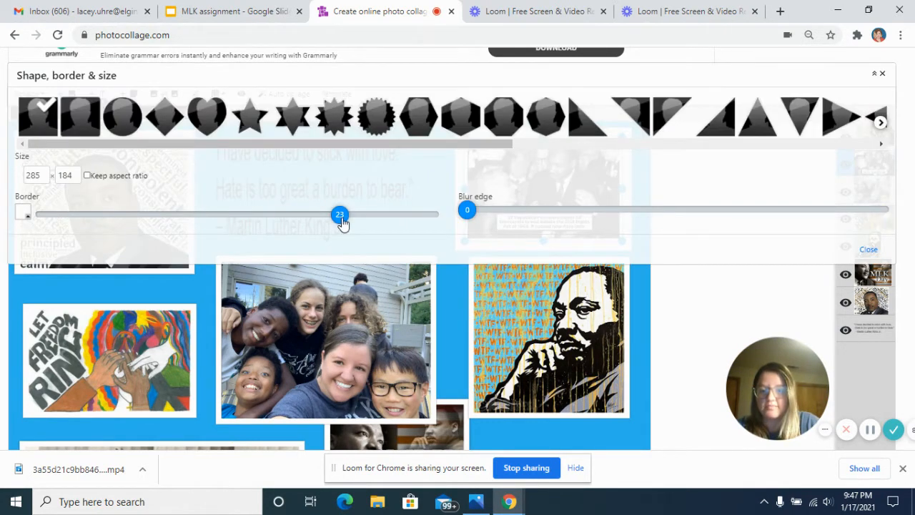
left_click_drag(343, 223, 84, 241)
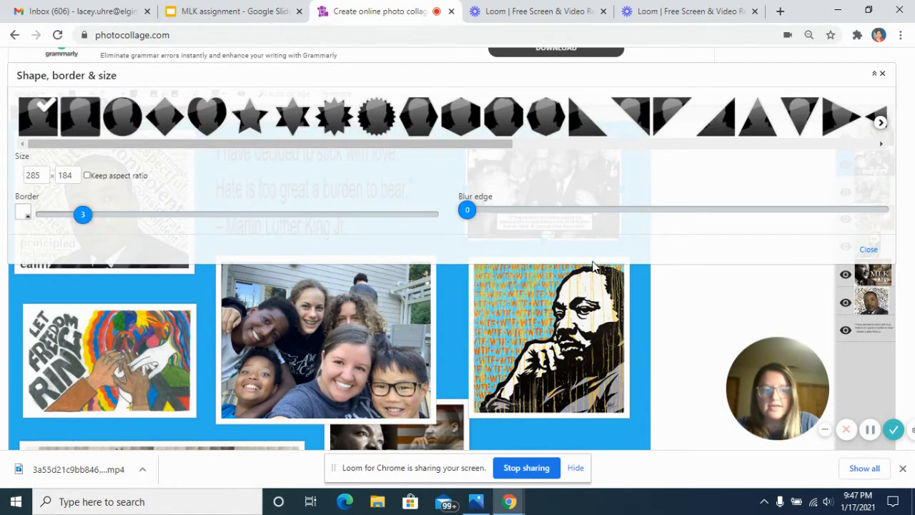
left_click(869, 247)
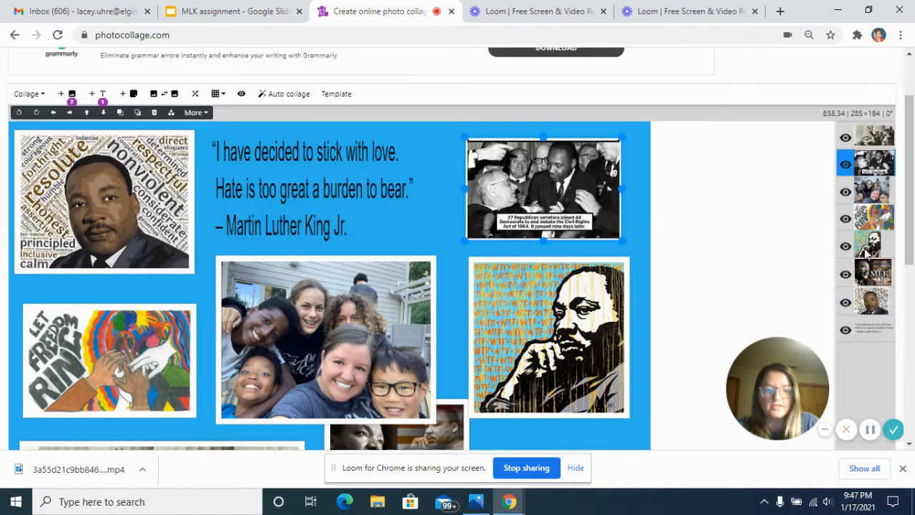
Shrink the MLK Day image to about 375×272 and place it at about 712, 595, beside the speech photo.
left_click(549, 297)
scroll(550, 289, "down", 3)
scroll(550, 285, "down", 1)
left_click_drag(461, 182, 653, 206)
left_click_drag(549, 238, 550, 261)
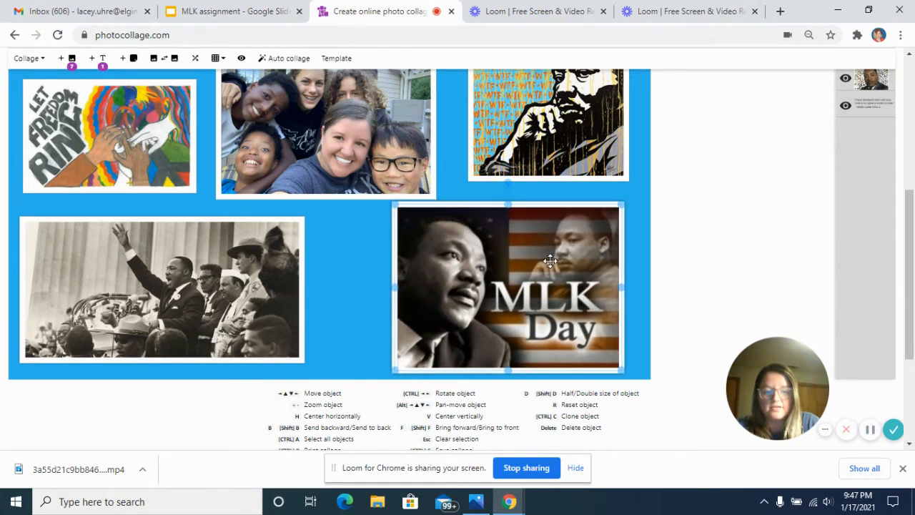
left_click_drag(621, 205, 601, 220)
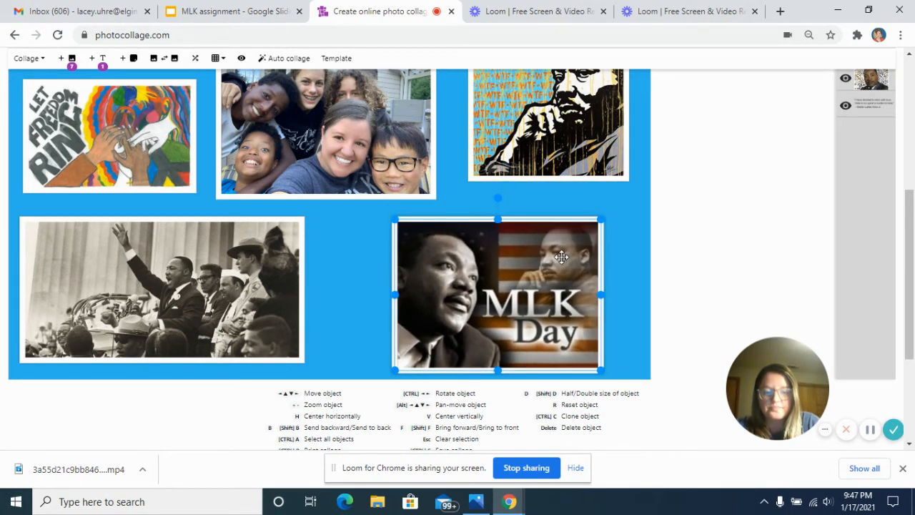
mouse_move(561, 257)
left_mouse_down()
mouse_move(551, 260)
mouse_move(553, 253)
left_mouse_up()
Change the Civil Rights Act photo's shape to an octagon and leave its shape settings.
scroll(554, 251, "up", 2)
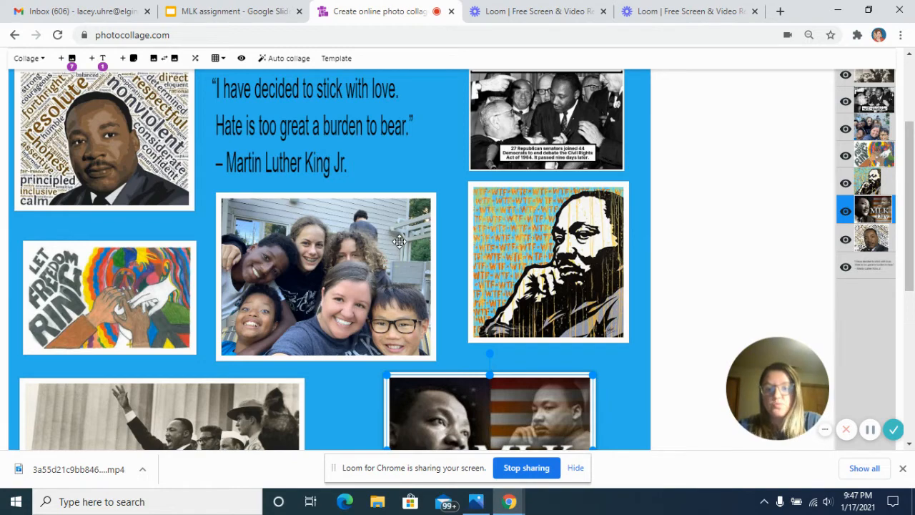
scroll(399, 241, "down", 1)
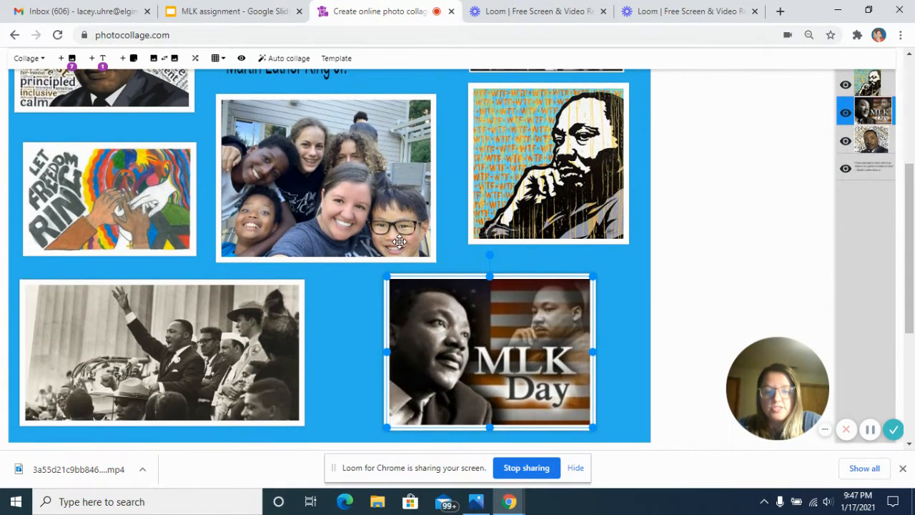
scroll(399, 241, "up", 1)
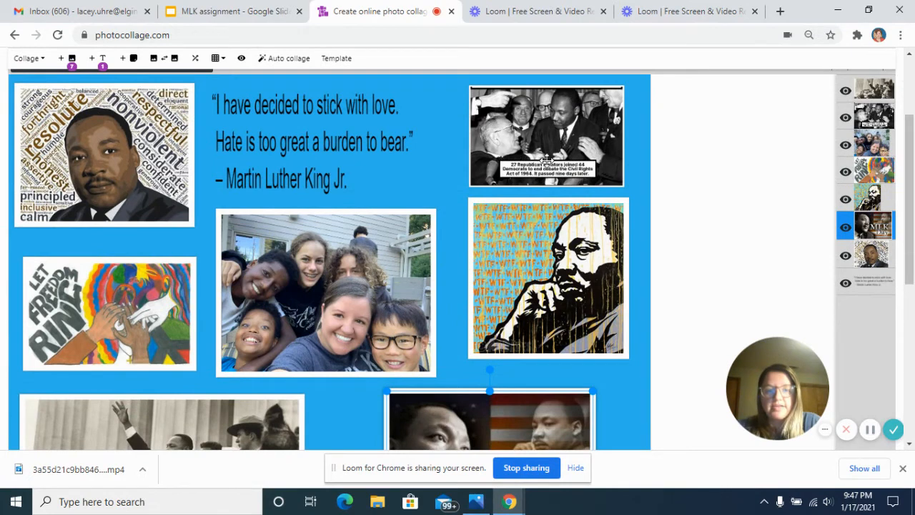
left_click(546, 159)
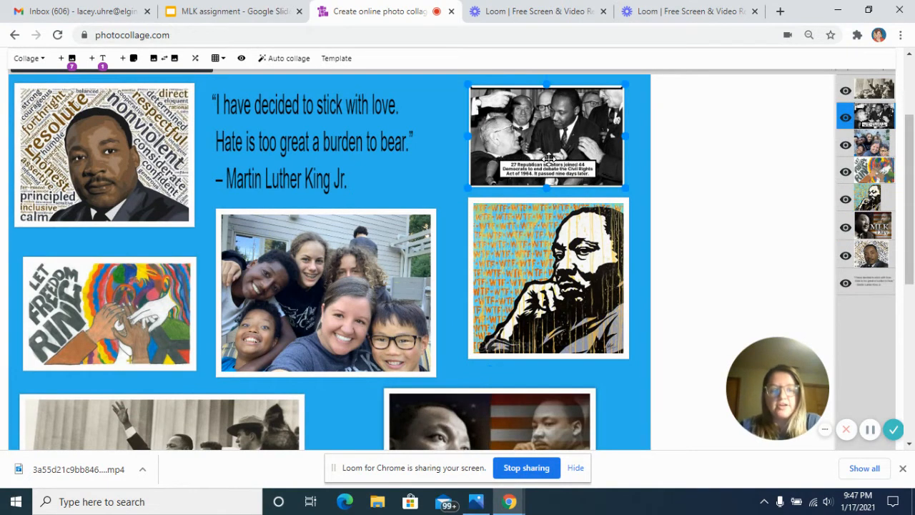
double_click(547, 159)
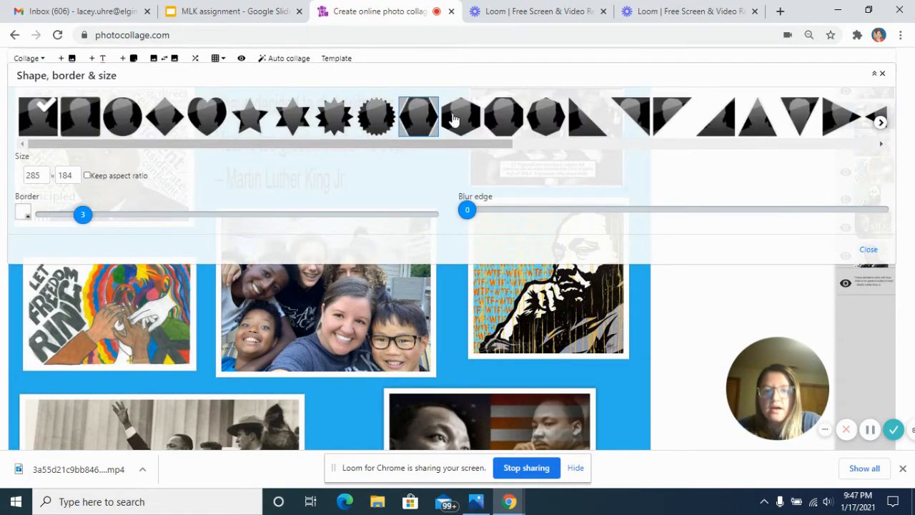
left_click(503, 115)
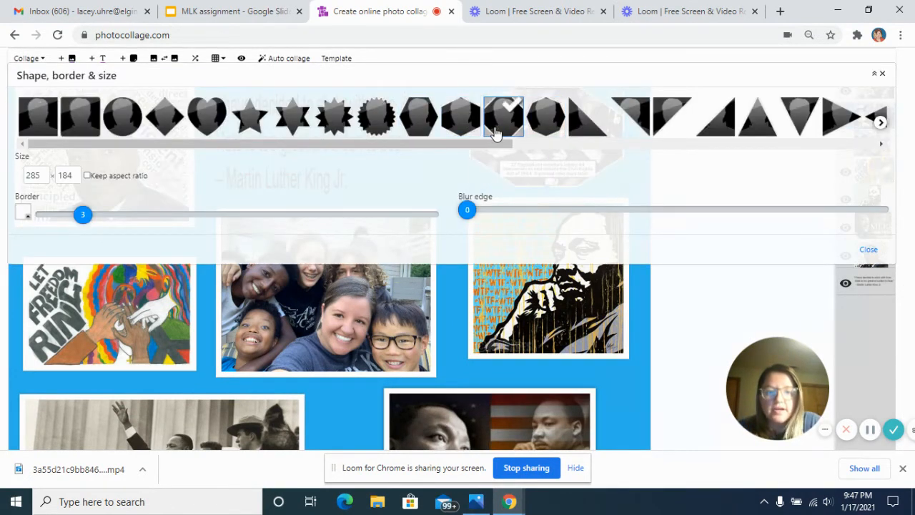
left_click(639, 278)
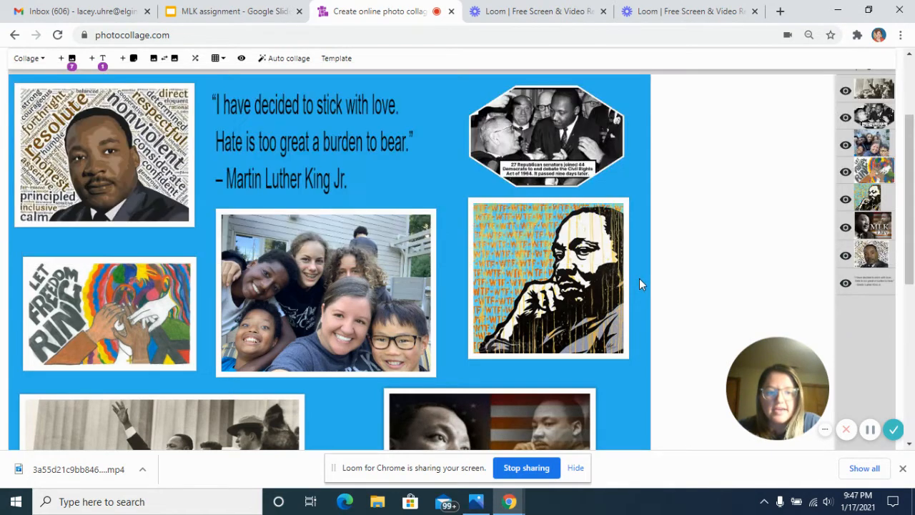
left_click(583, 161)
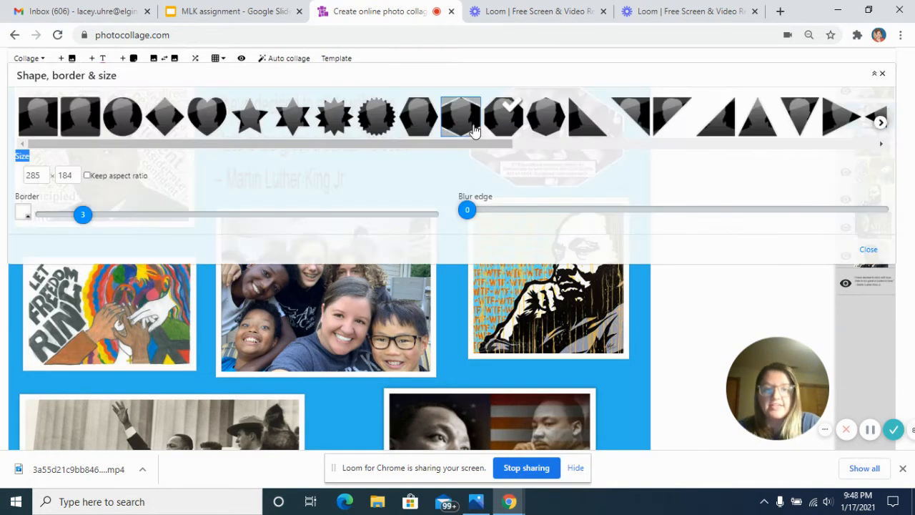
left_click(636, 282)
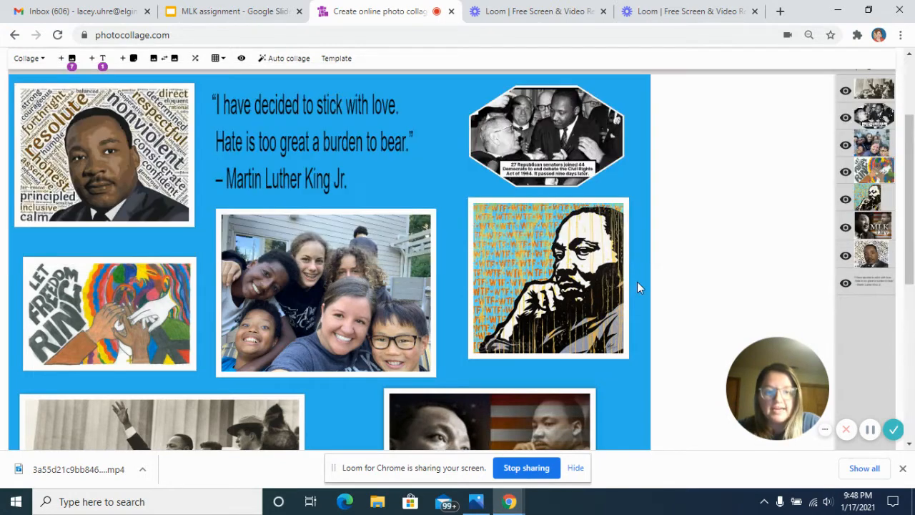
Enlarge the octagonal Civil Rights Act photo slightly and center it above the orange and blue MLK portrait.
left_click(544, 172)
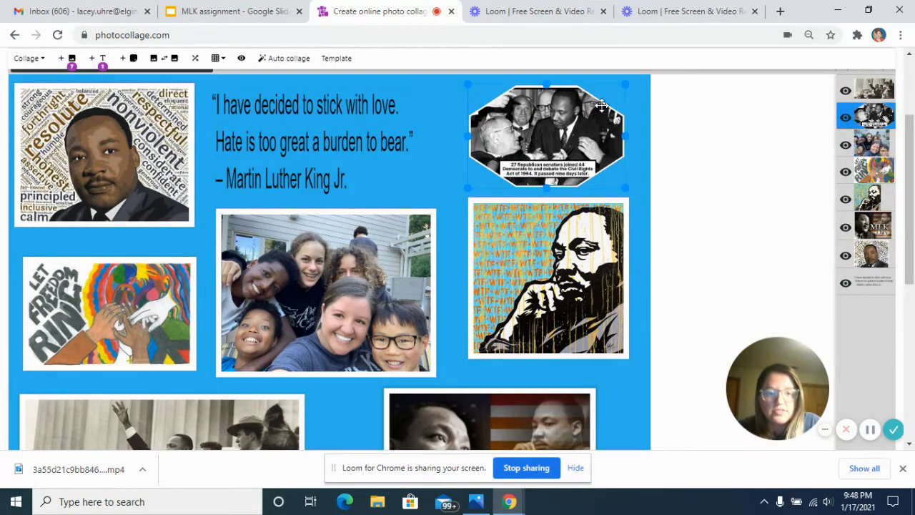
left_click_drag(625, 84, 638, 76)
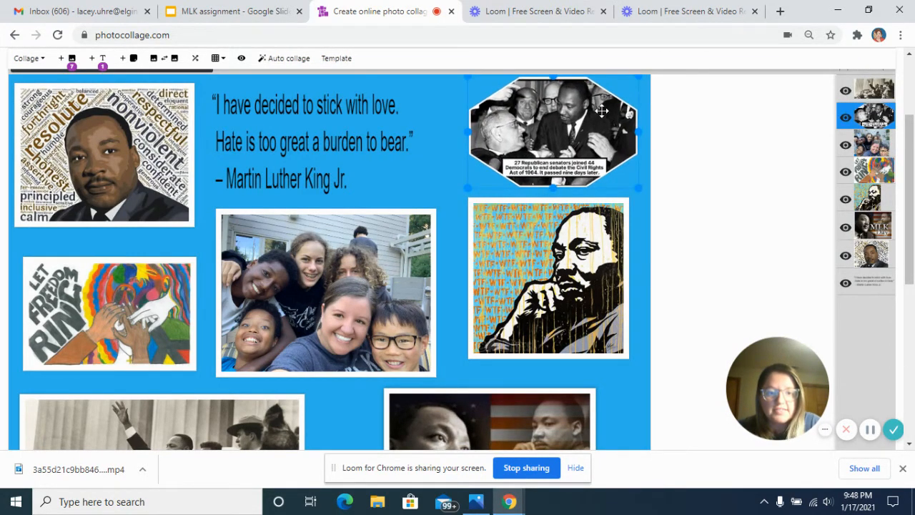
left_click_drag(591, 121, 590, 118)
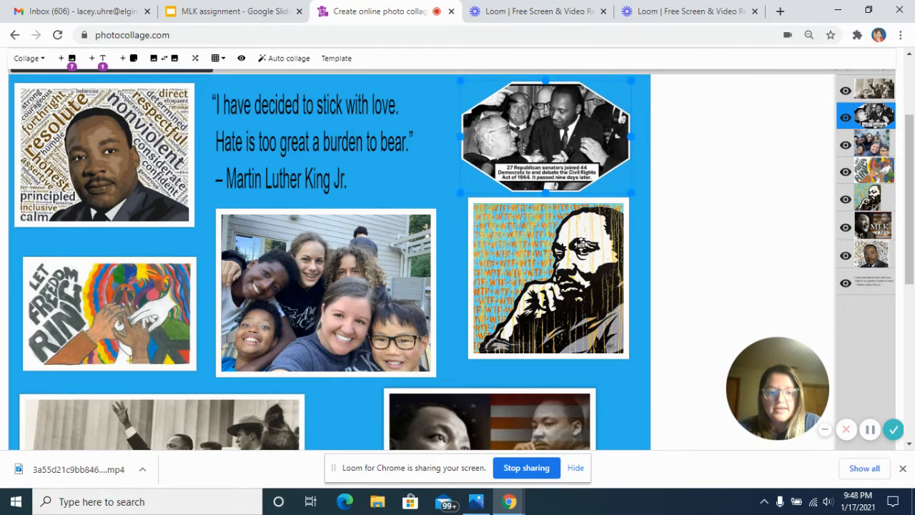
Try an oval shape on the Let Freedom Ring artwork and set its border to 1.
scroll(581, 245, "down", 5)
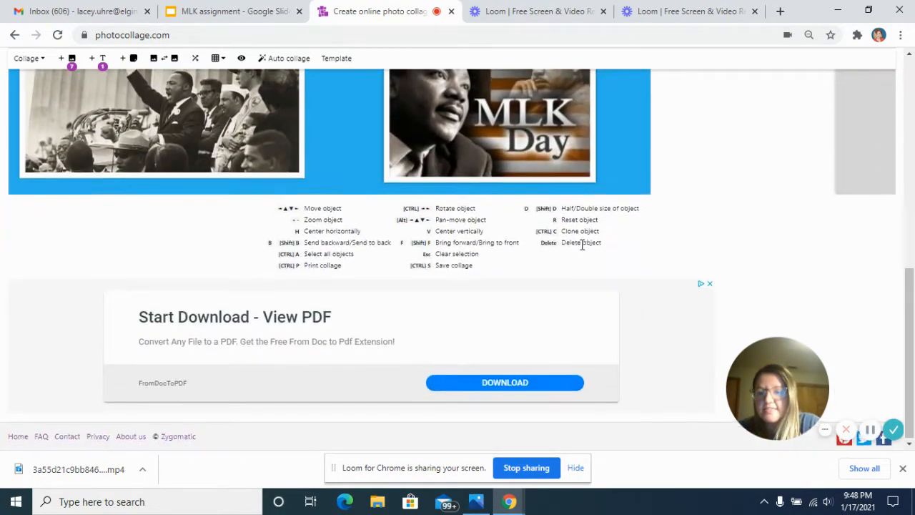
scroll(581, 245, "up", 5)
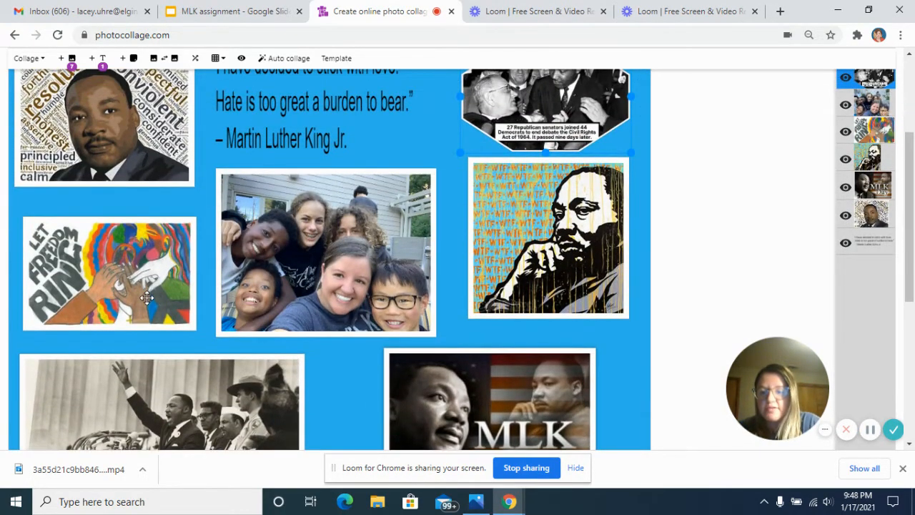
double_click(146, 297)
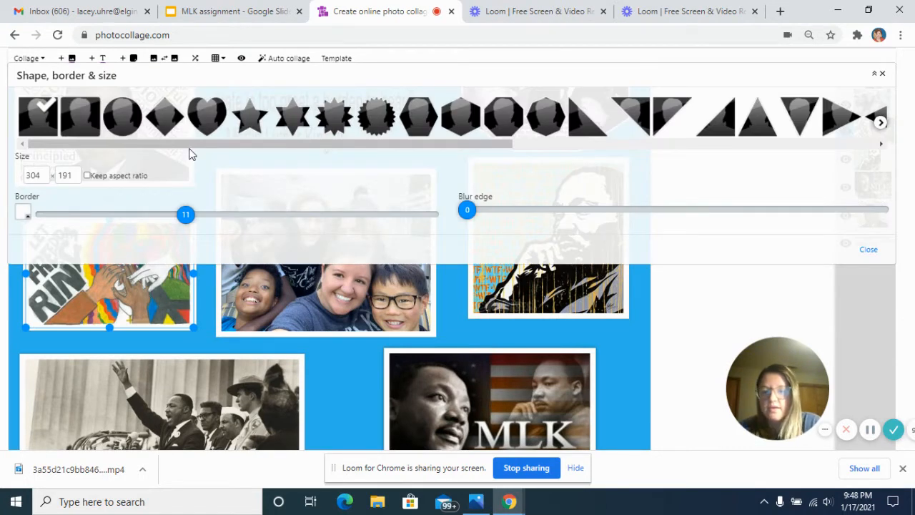
left_click(127, 129)
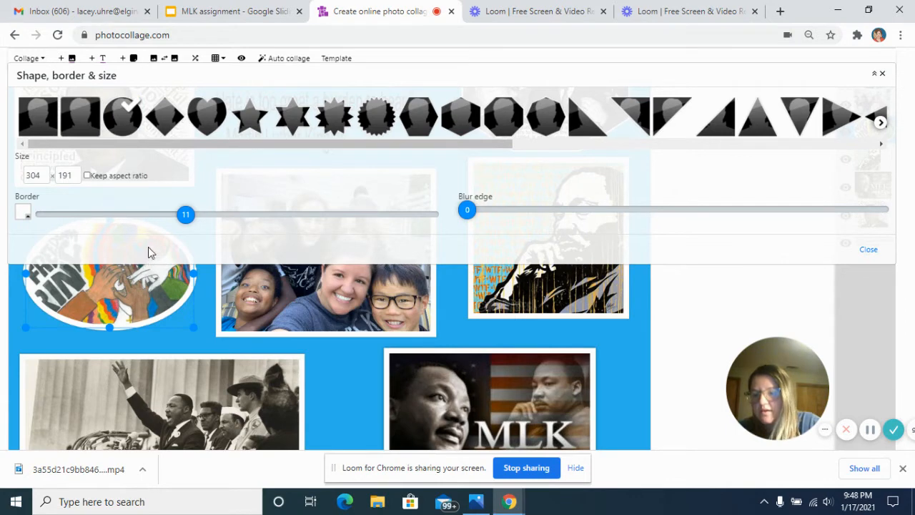
left_click_drag(184, 214, 58, 216)
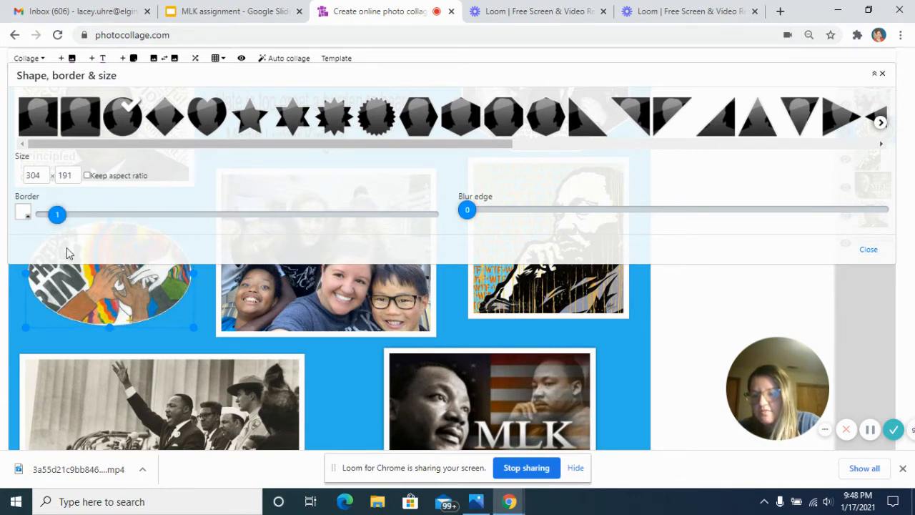
left_click(68, 342)
left_click(85, 286)
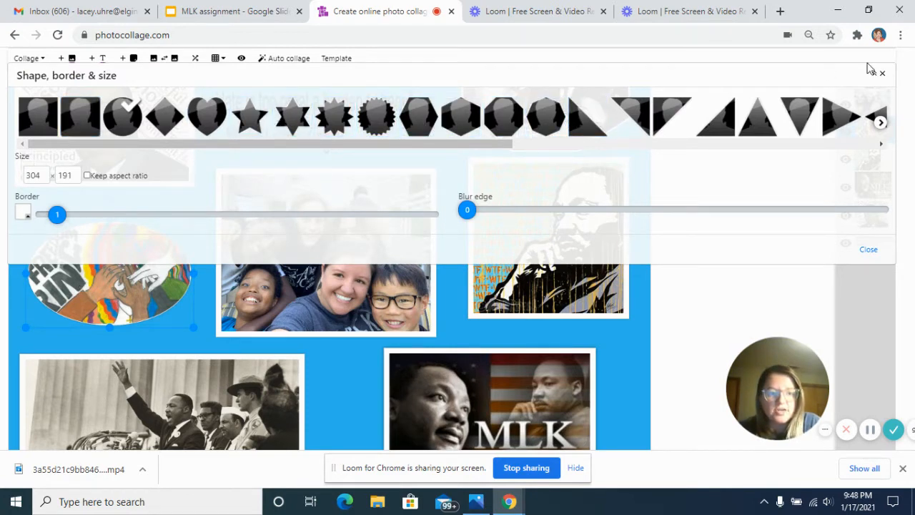
Browse the available shapes and frames and try the octagon and heptagon on the Let Freedom Ring artwork.
left_click(880, 122)
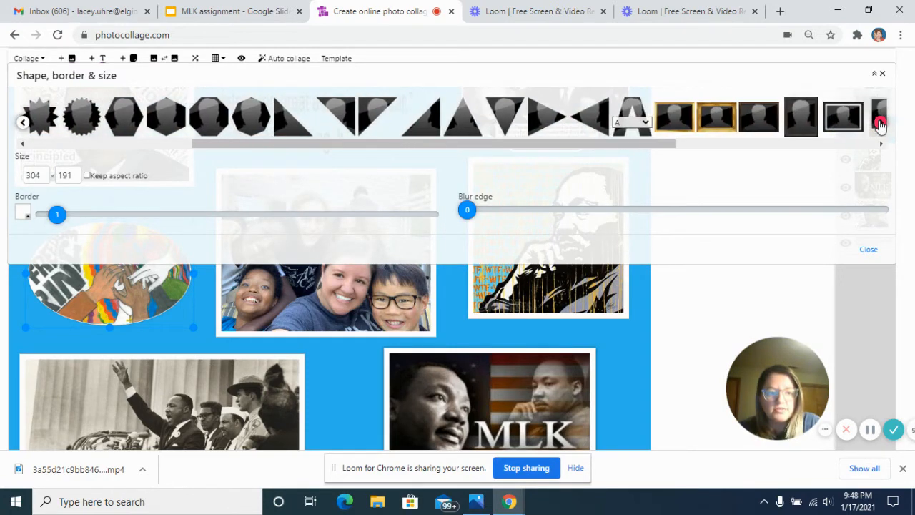
left_click(880, 122)
left_click(879, 122)
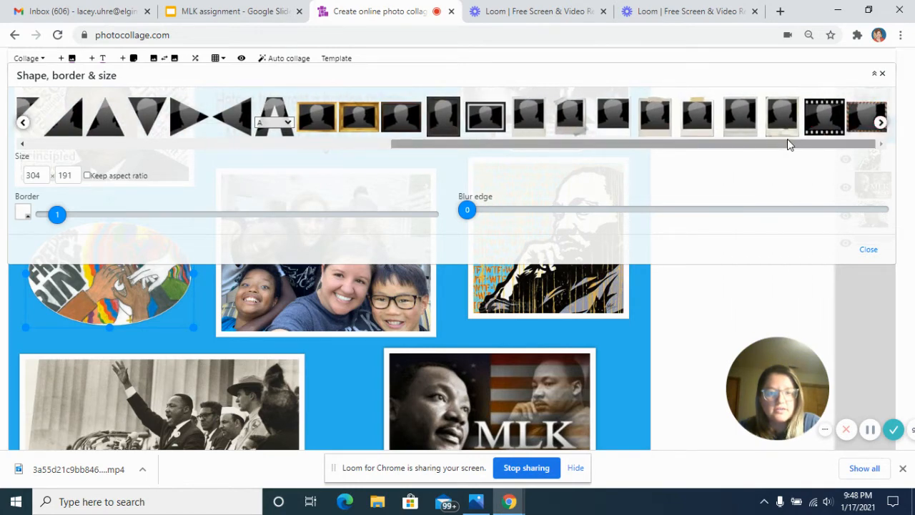
left_click_drag(787, 144, 460, 160)
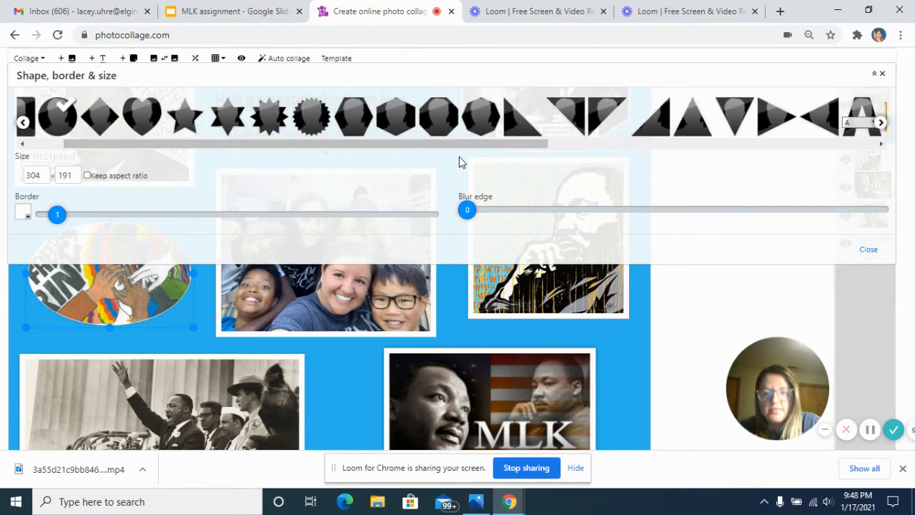
left_click(363, 124)
left_click(422, 120)
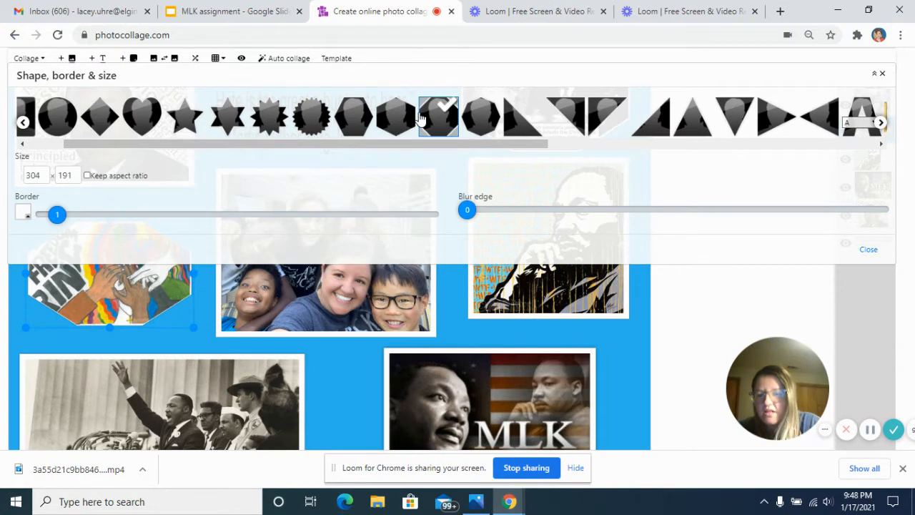
left_click(480, 118)
Return the Let Freedom Ring artwork to the plain rectangular shape and leave its shape settings.
left_click_drag(458, 146, 237, 158)
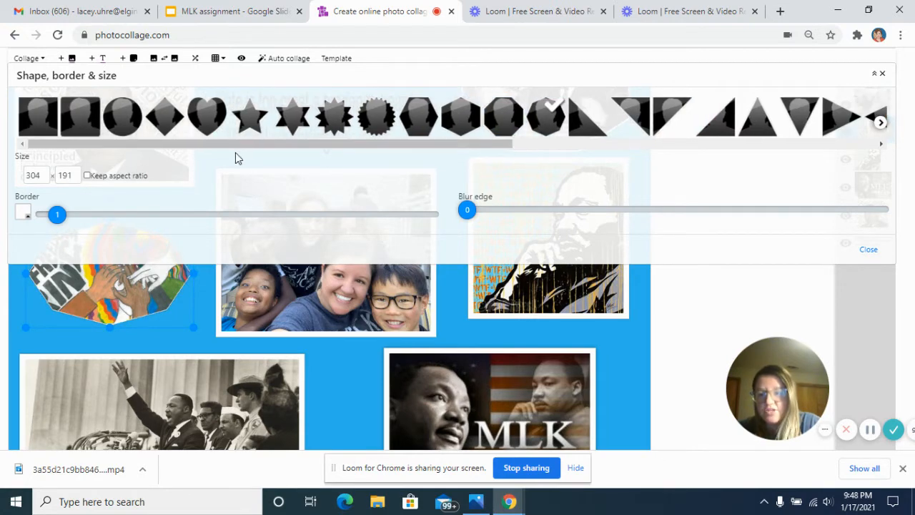
left_click(36, 128)
left_click(14, 334)
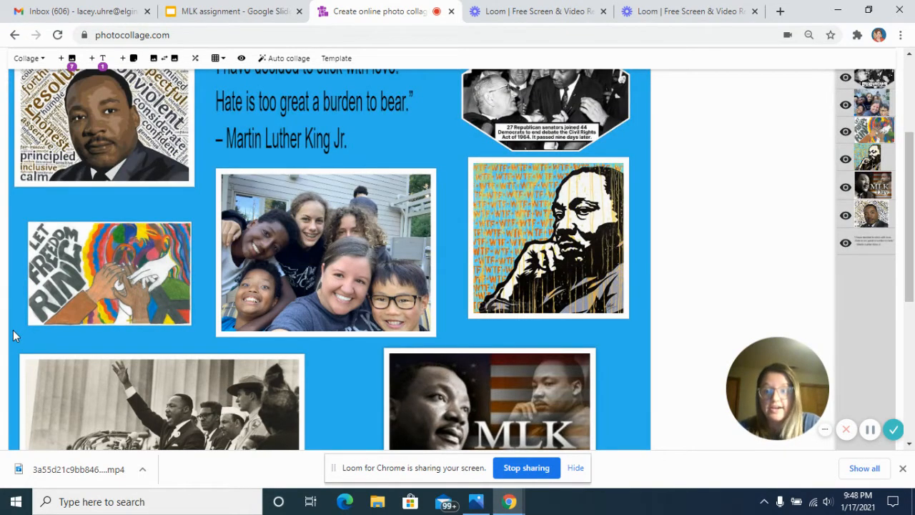
Change the central family photo to an oval shape and set its border to 2.
double_click(322, 257)
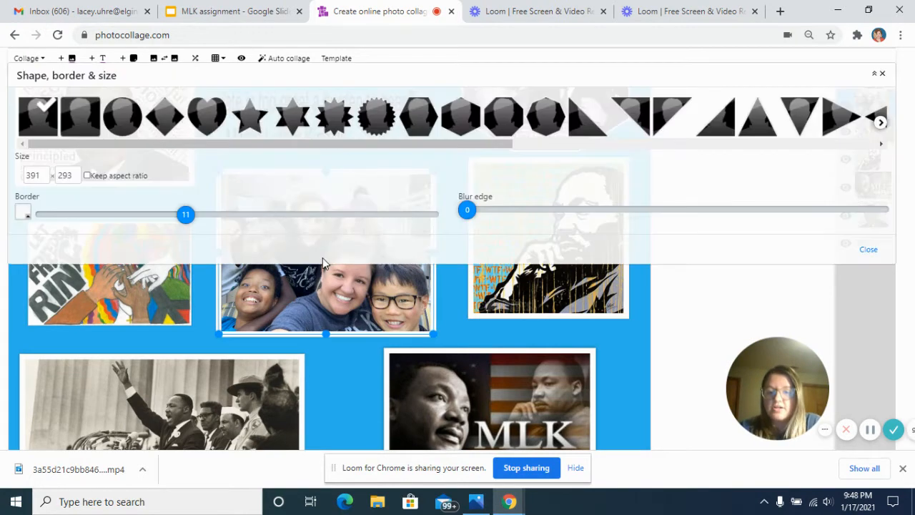
left_click(116, 125)
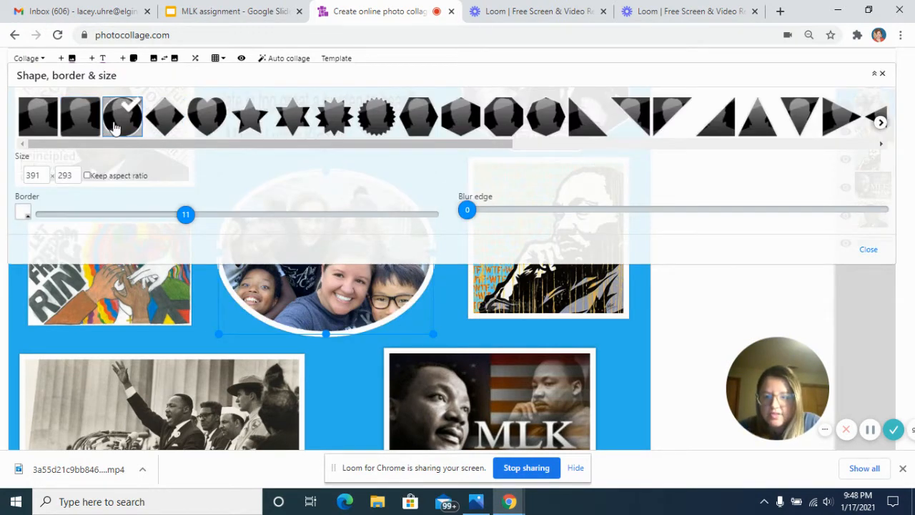
left_click(47, 126)
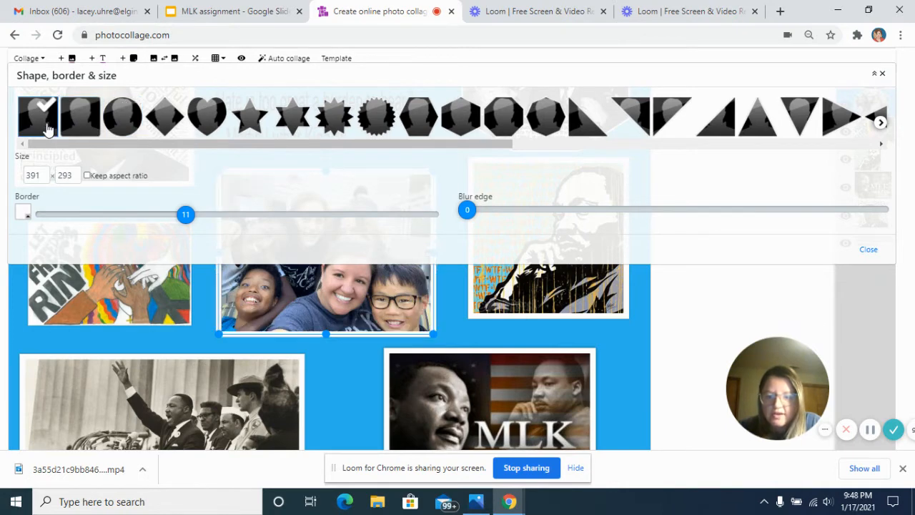
left_click(133, 125)
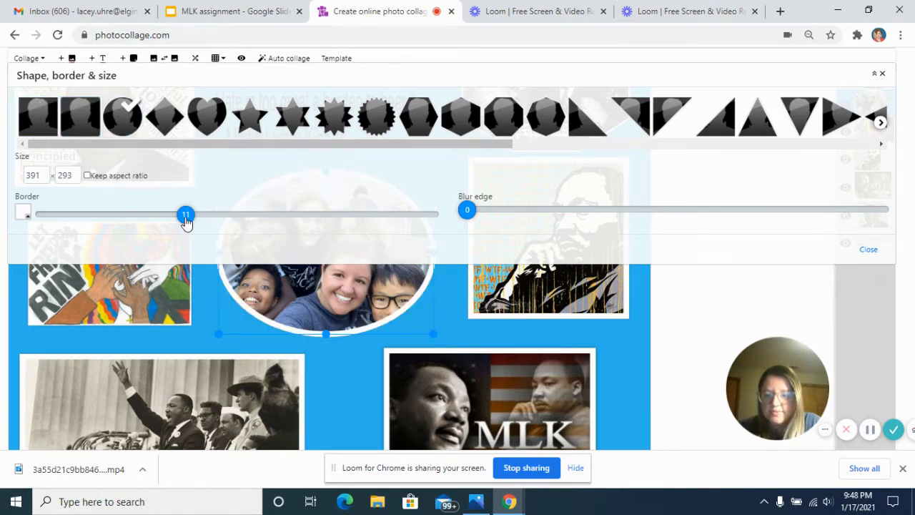
left_click_drag(186, 221, 73, 227)
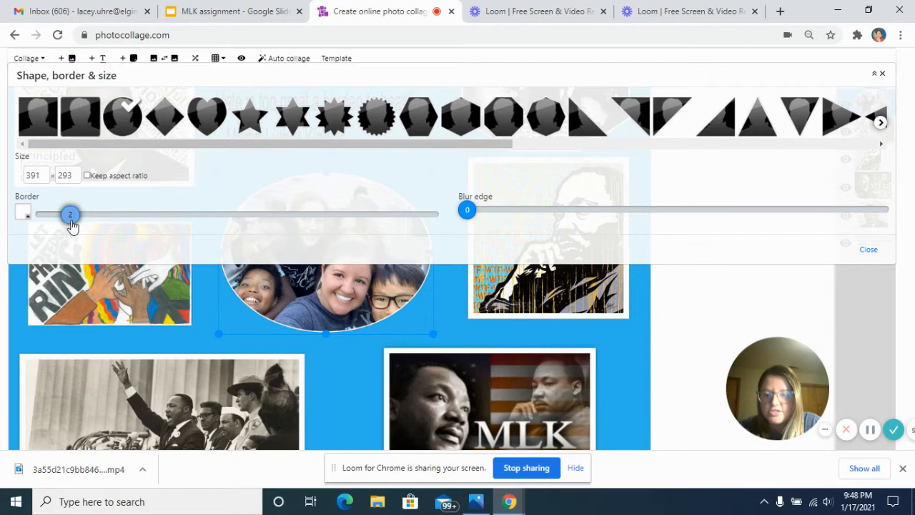
Leave the shape settings and nudge the oval family photo slightly up and to the left.
left_click(263, 348)
left_click_drag(322, 269, 315, 266)
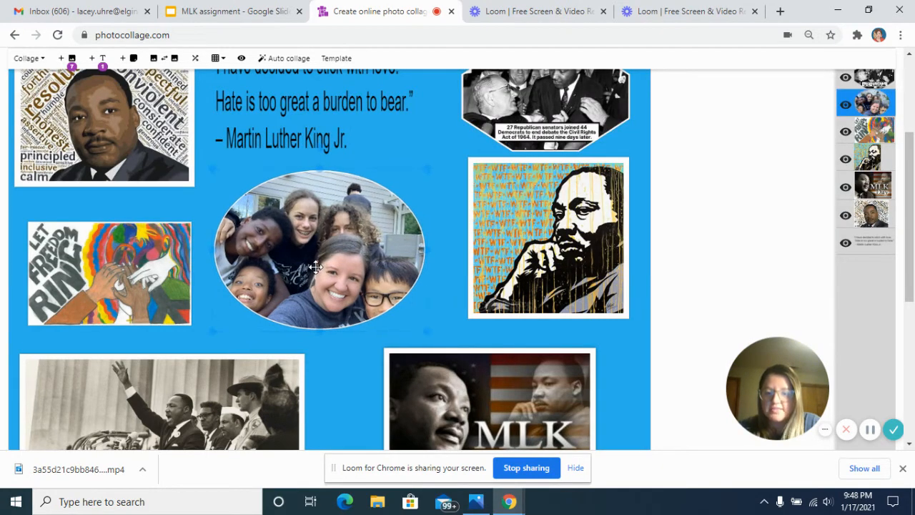
Try both hexagons, the octagons and the right-triangle shape on the central family photo.
double_click(382, 305)
left_click(461, 121)
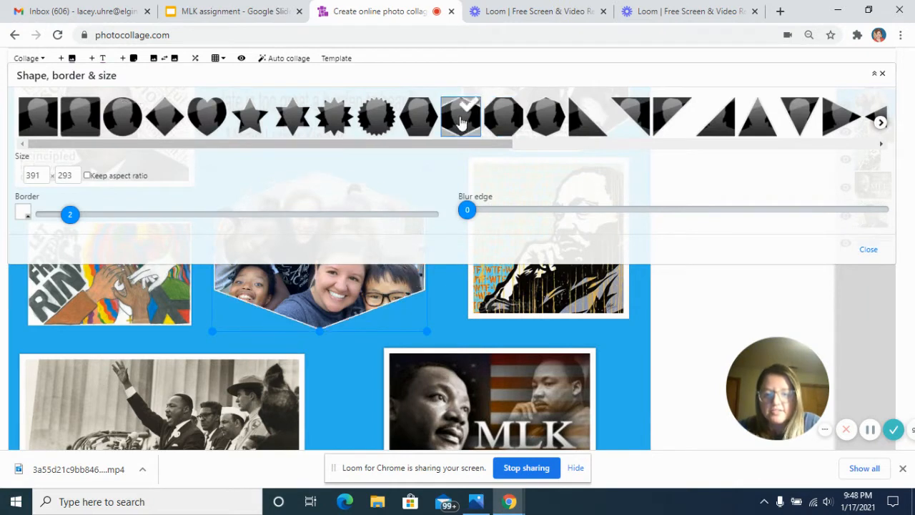
left_click(423, 120)
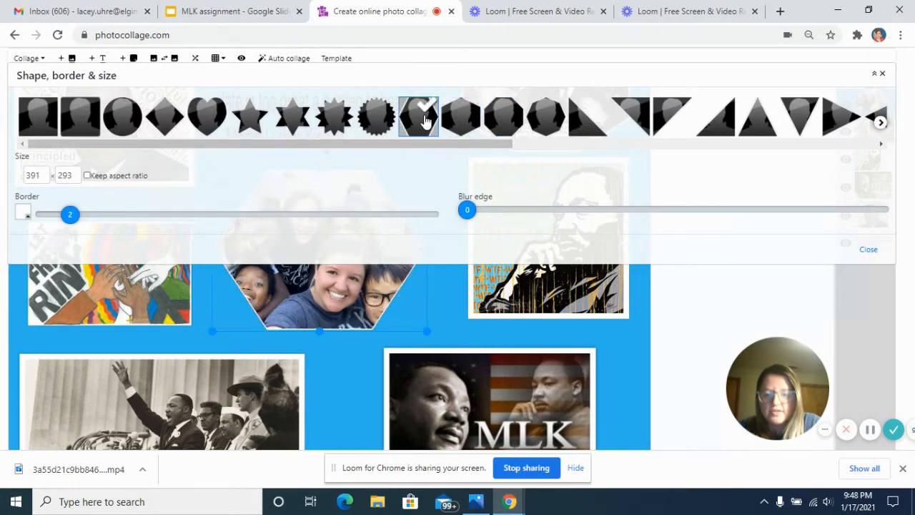
left_click(503, 123)
left_click(546, 129)
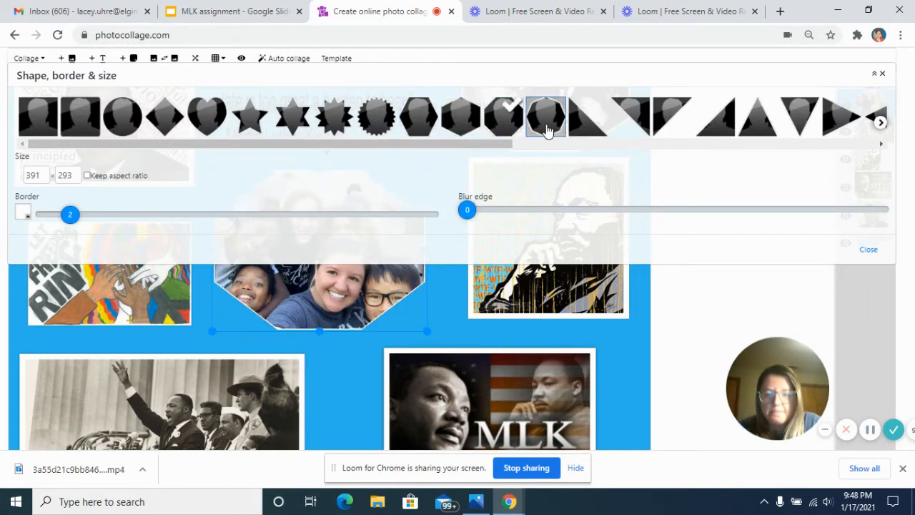
left_click(587, 123)
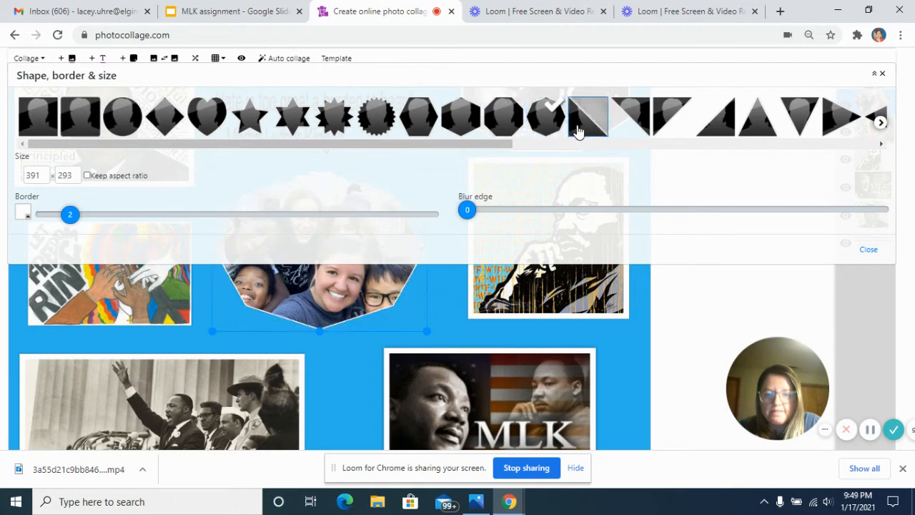
Preview the star, heart, oval and diamond shapes on the family photo, settling on the plain rectangle.
left_click(334, 121)
left_click(291, 120)
left_click(207, 121)
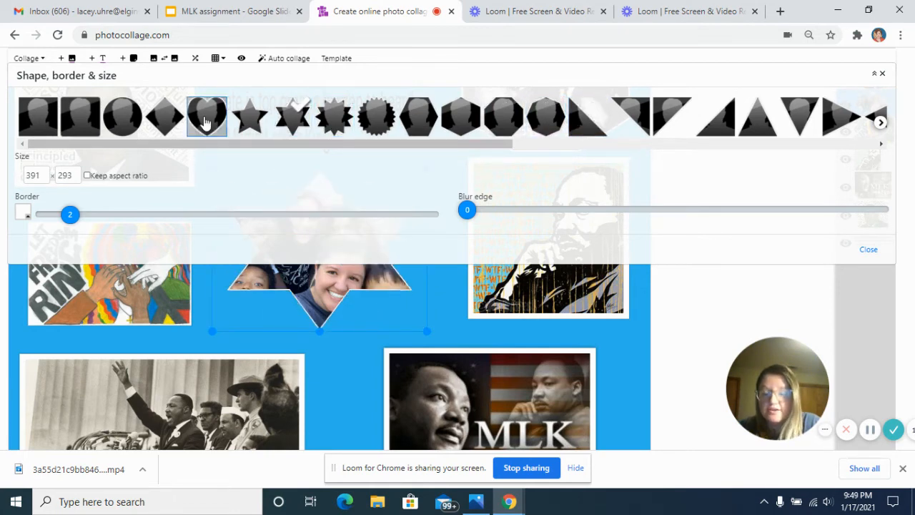
left_click(123, 123)
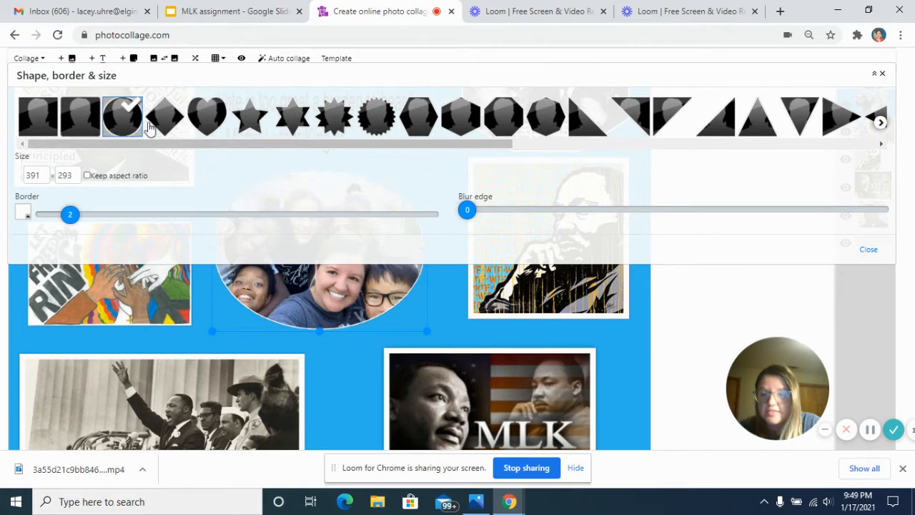
left_click(164, 120)
left_click(40, 121)
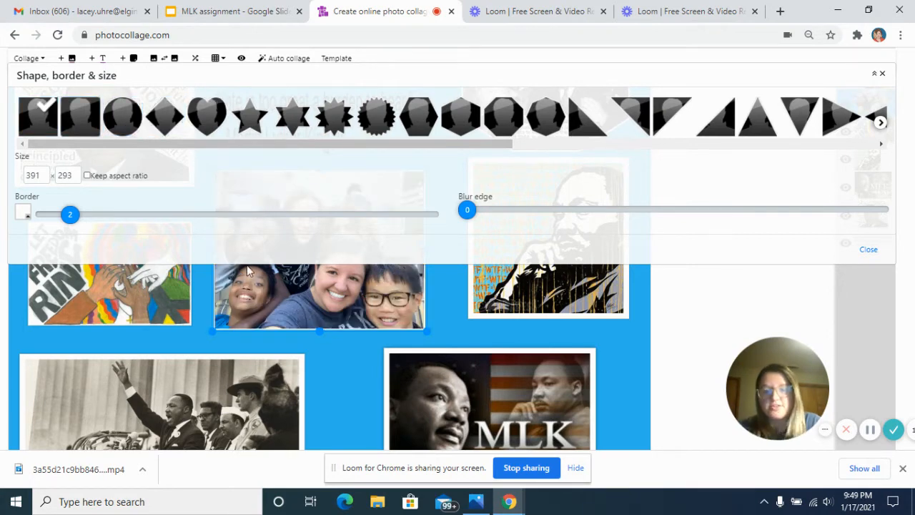
left_click(325, 371)
Try the heart, diamond and oval on the MLK Day image, apply the flat-topped octagon and review the whole collage.
left_click(461, 386)
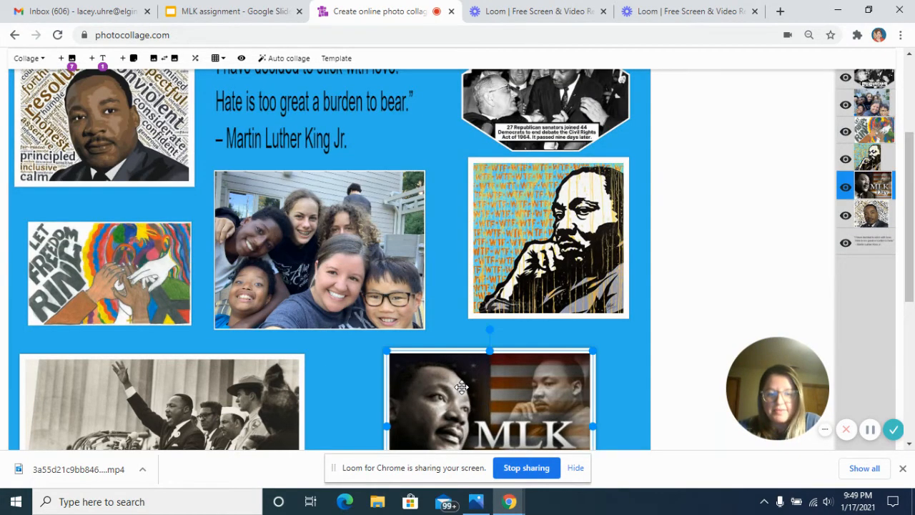
scroll(461, 387, "down", 1)
scroll(461, 386, "down", 1)
left_click(465, 367)
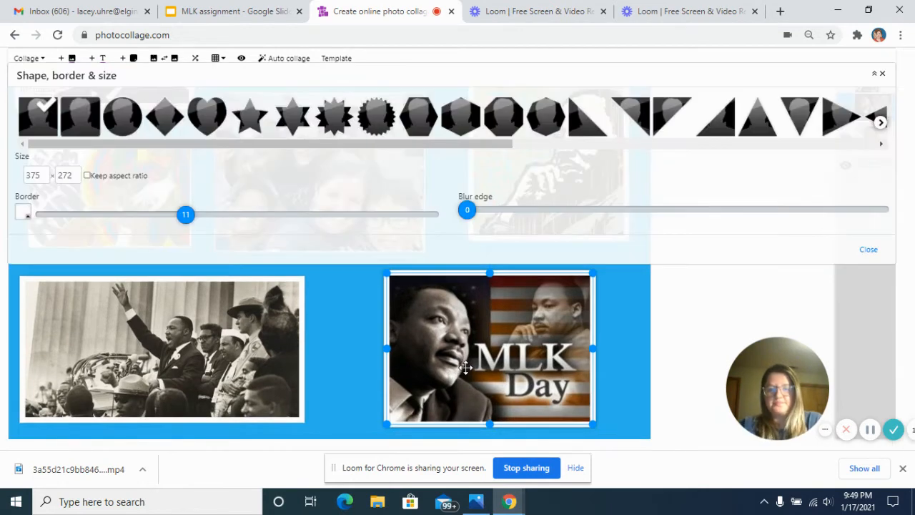
left_click(207, 116)
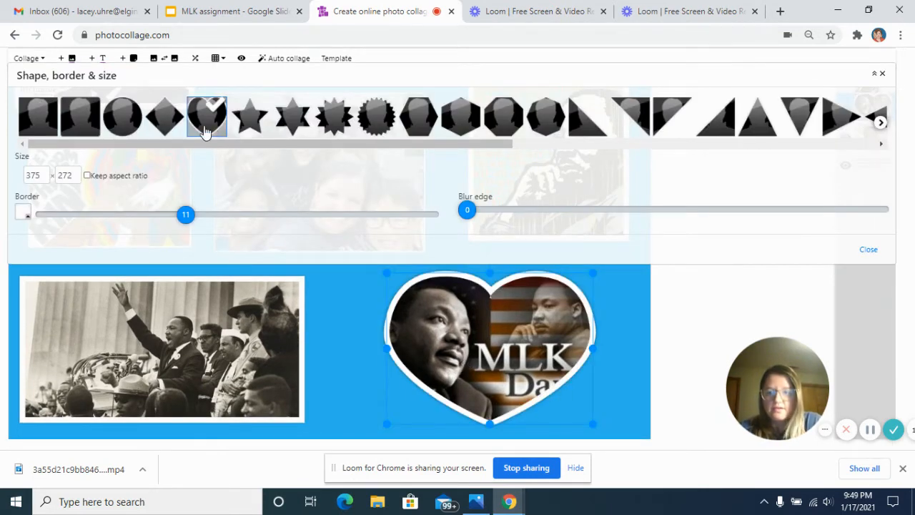
left_click(165, 118)
left_click(119, 121)
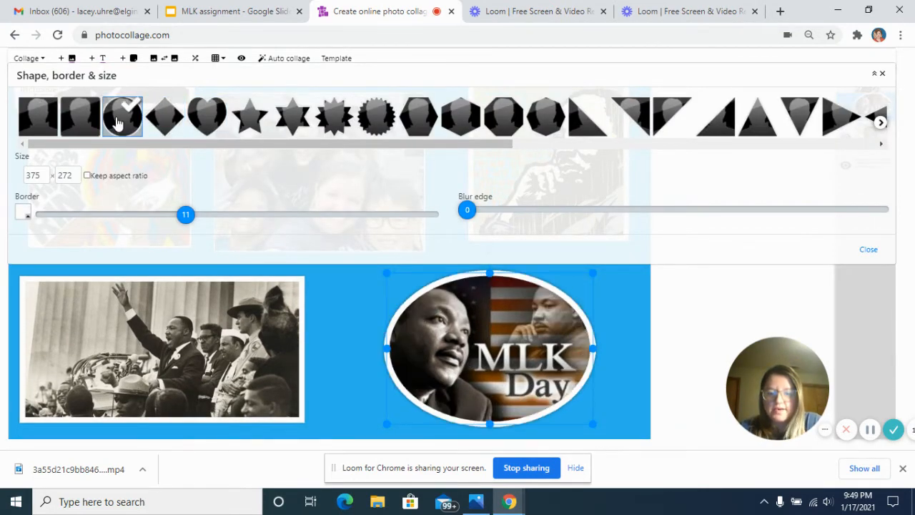
left_click(504, 129)
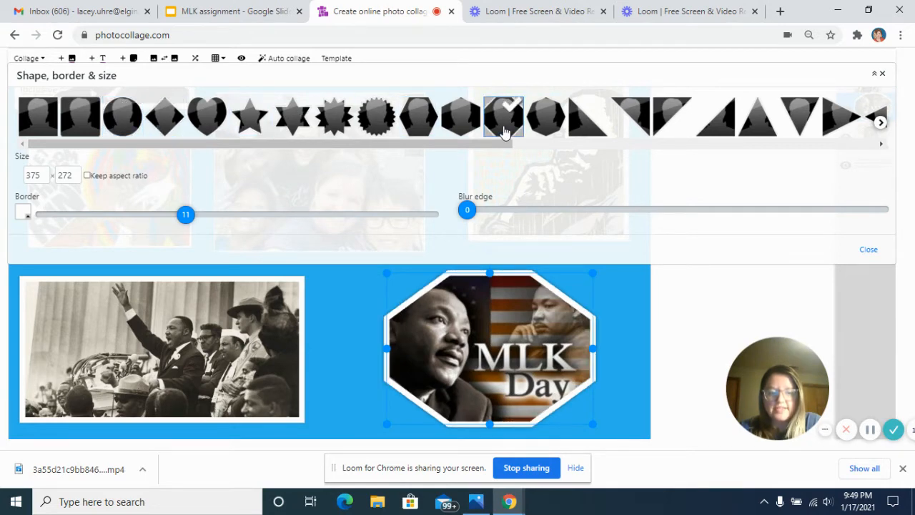
left_click(646, 303)
scroll(646, 303, "up", 5)
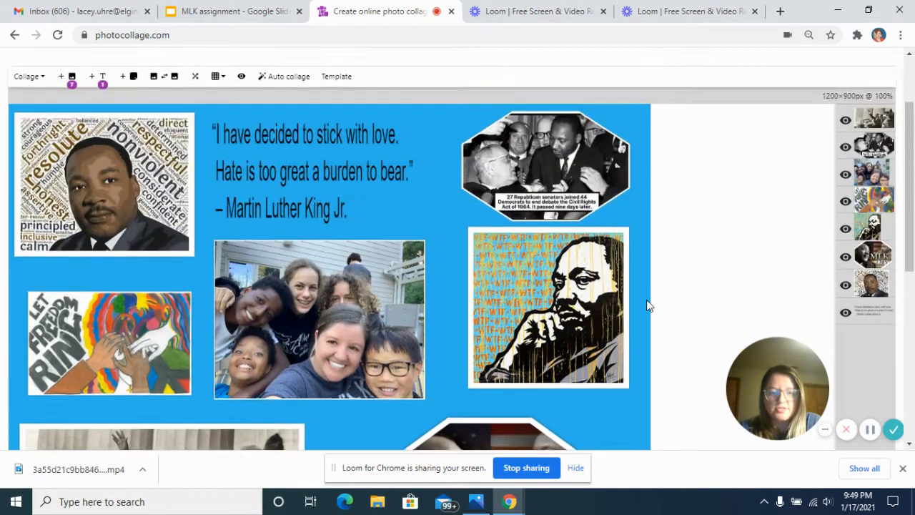
scroll(646, 305, "down", 3)
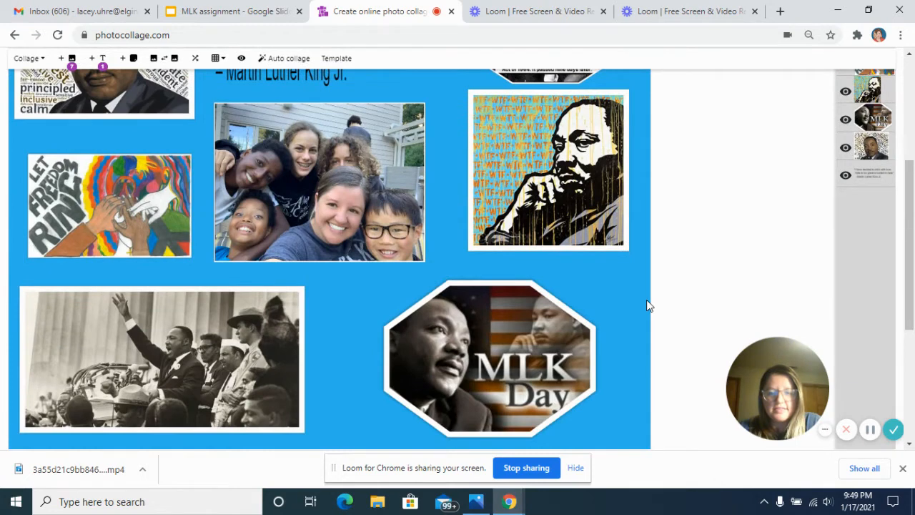
Try the heart, diamond, serrated seal and flat-topped hexagon shapes on the MLK Day image.
left_click(542, 323)
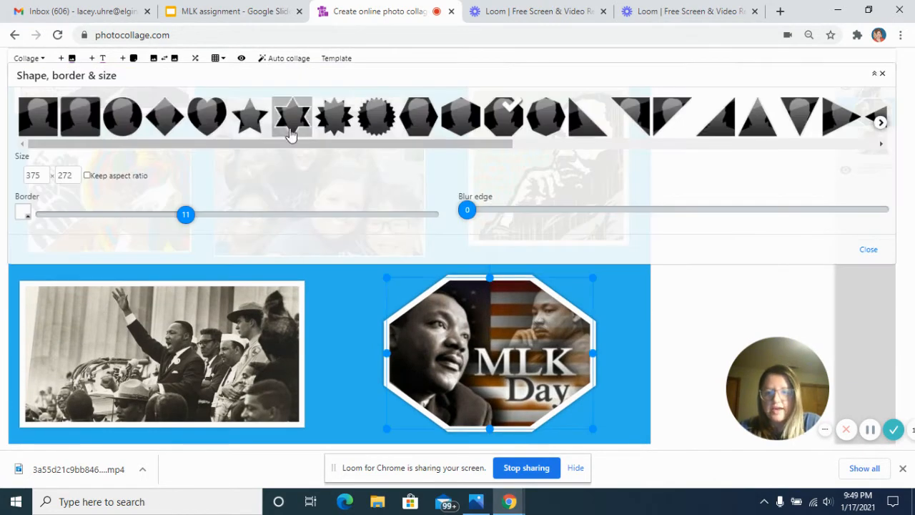
left_click(214, 123)
left_click(179, 120)
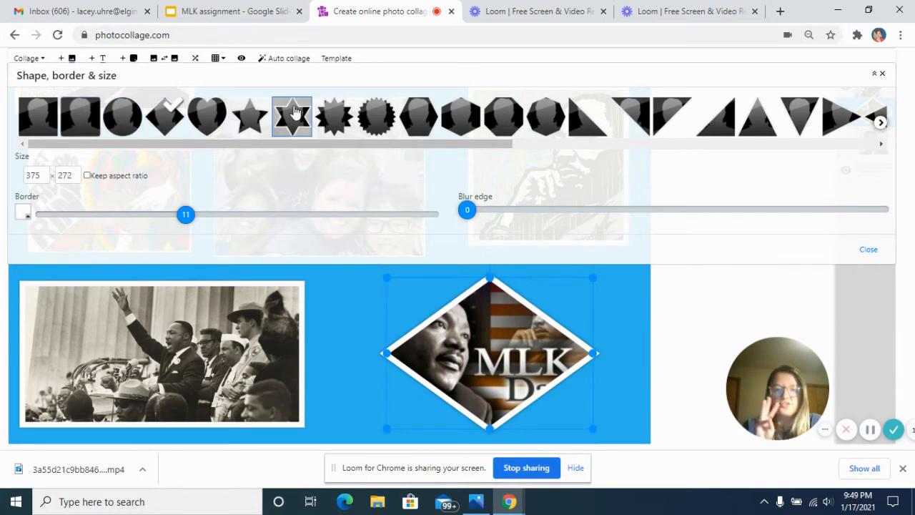
left_click(377, 116)
left_click(427, 125)
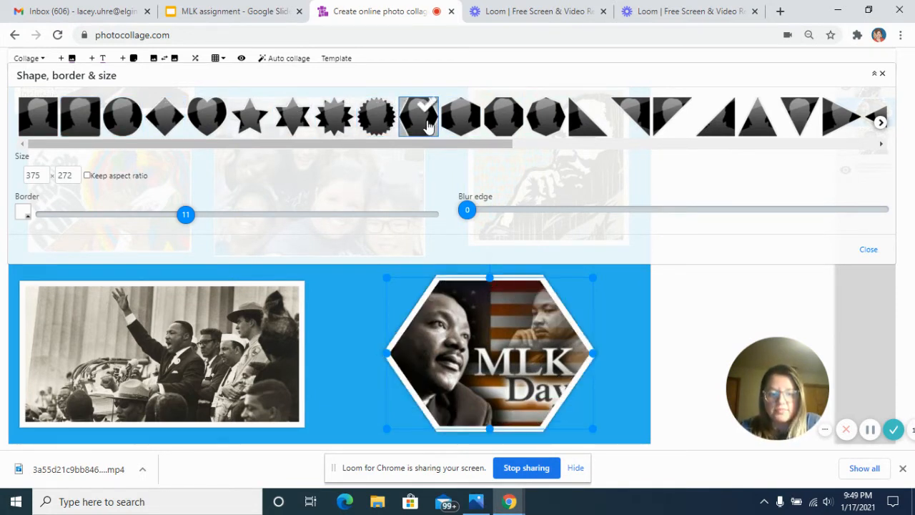
Set the MLK Day image's border to 3 and change its shape to the point-topped octagon.
left_click_drag(184, 214, 82, 215)
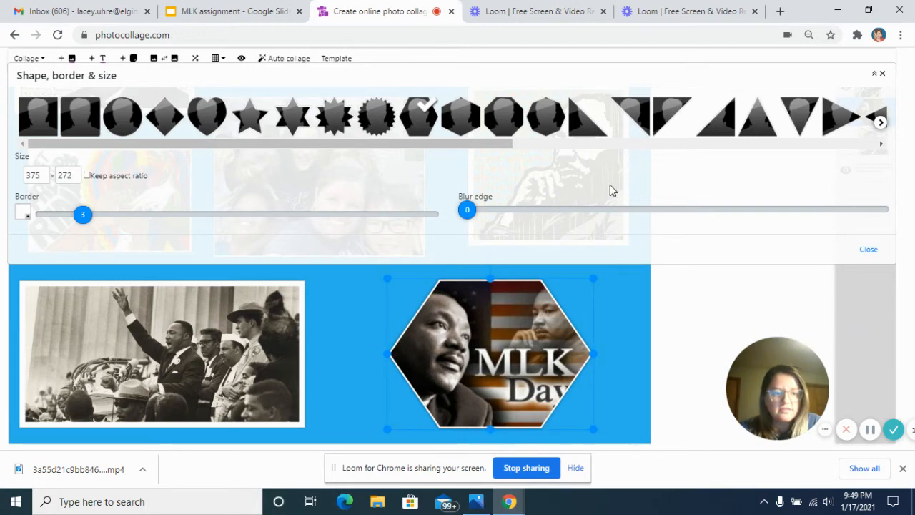
left_click(547, 118)
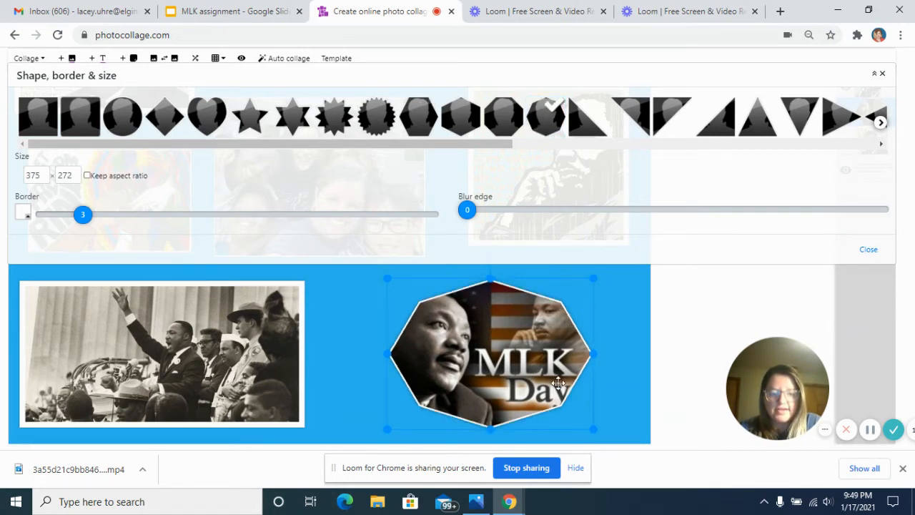
left_click(605, 371)
Shift the MLK Day image right to about 736, 596 and move the black-and-white speech photo slightly right.
left_click_drag(547, 367, 557, 366)
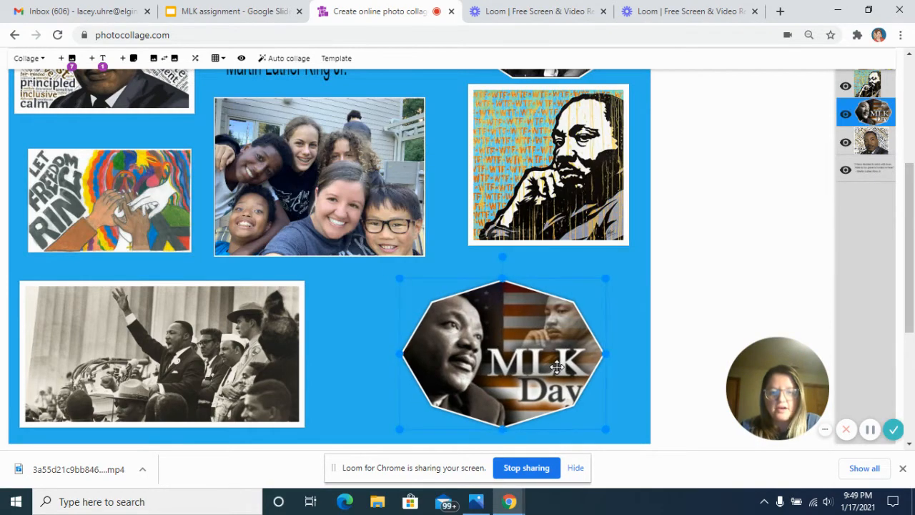
scroll(557, 366, "up", 1)
scroll(556, 367, "up", 3)
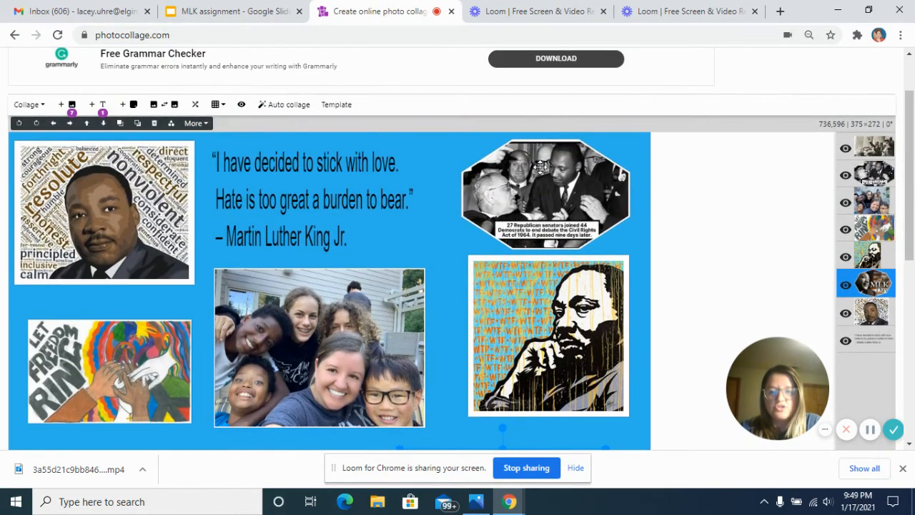
scroll(541, 166, "down", 3)
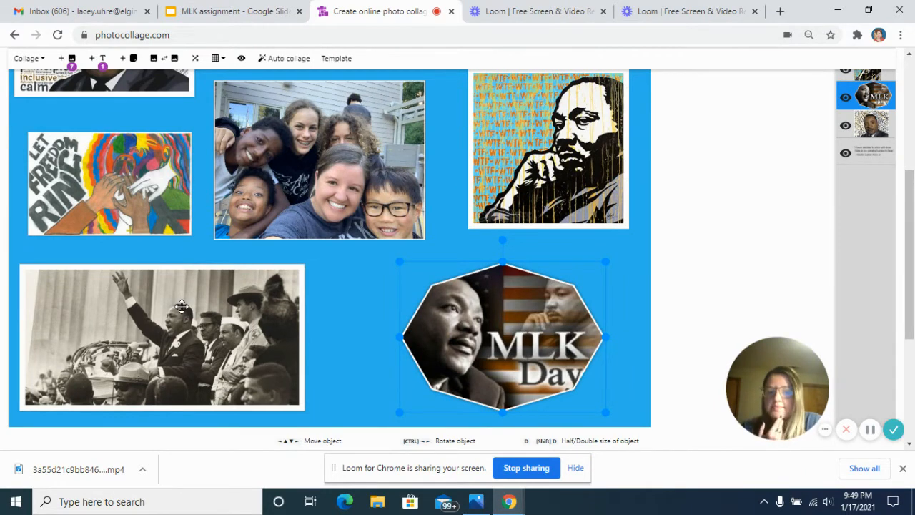
left_click_drag(181, 306, 207, 308)
Try the diamond, oval, heart, octagon and six-pointed star shapes on the word-cloud King portrait.
scroll(209, 308, "up", 1)
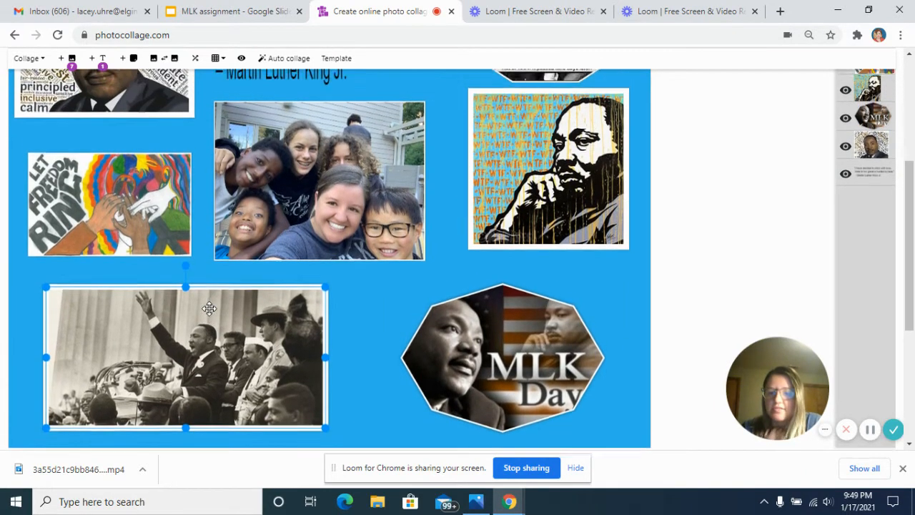
scroll(208, 308, "up", 2)
left_click(135, 189)
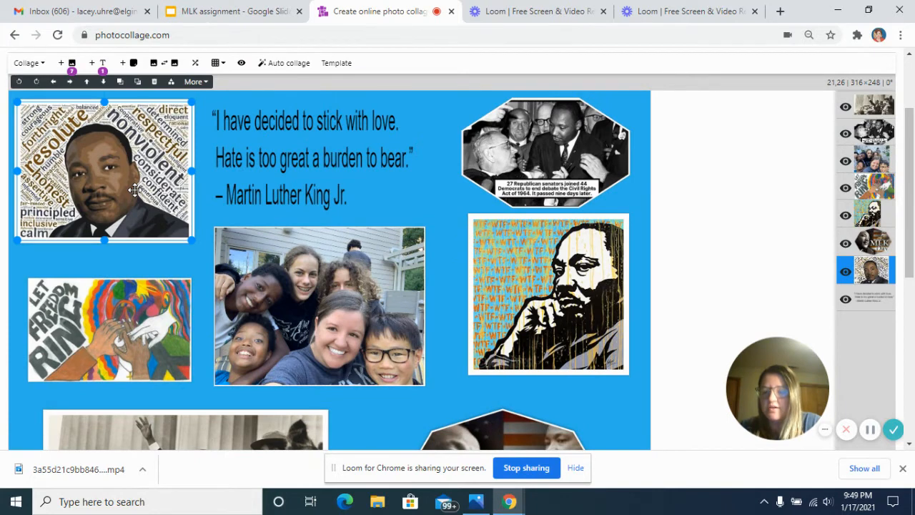
double_click(134, 189)
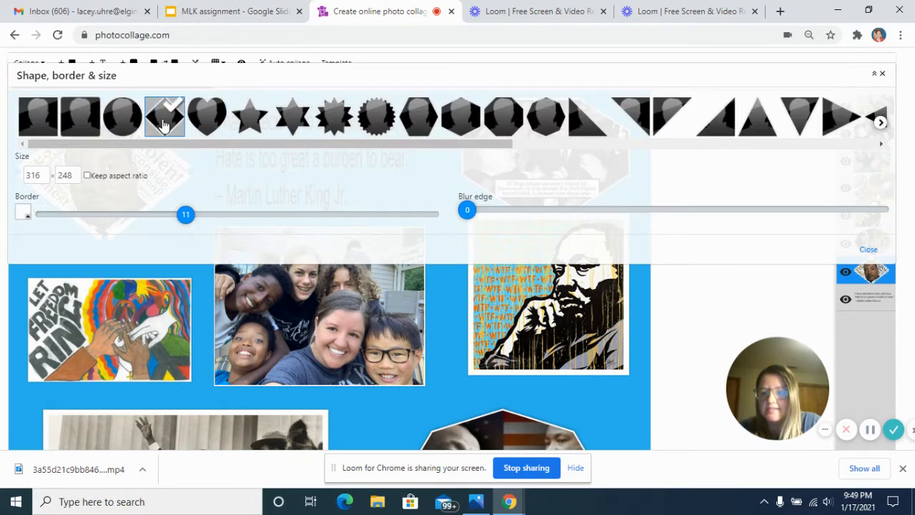
left_click(140, 120)
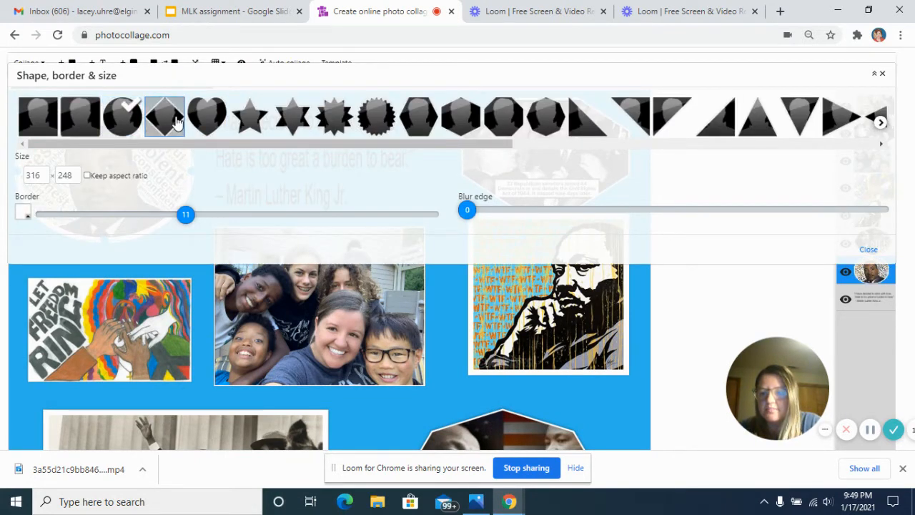
left_click(170, 116)
left_click(209, 122)
left_click(545, 117)
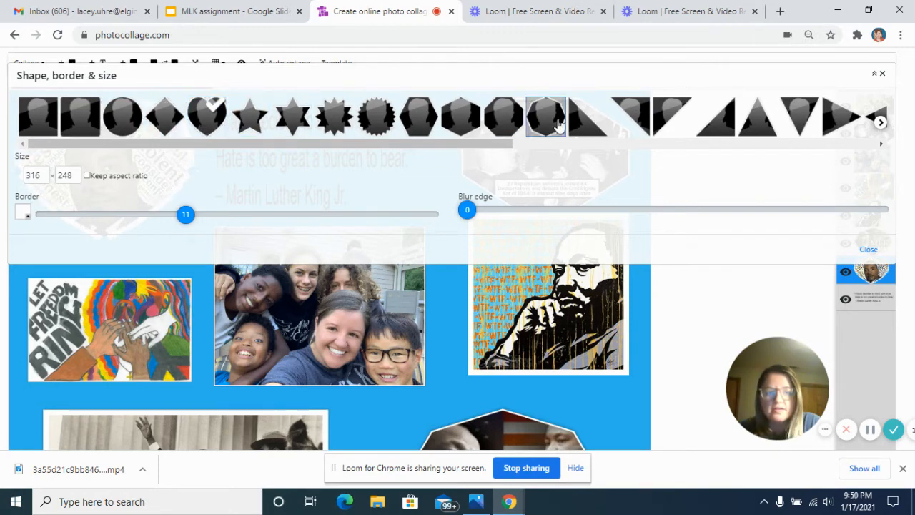
left_click(493, 123)
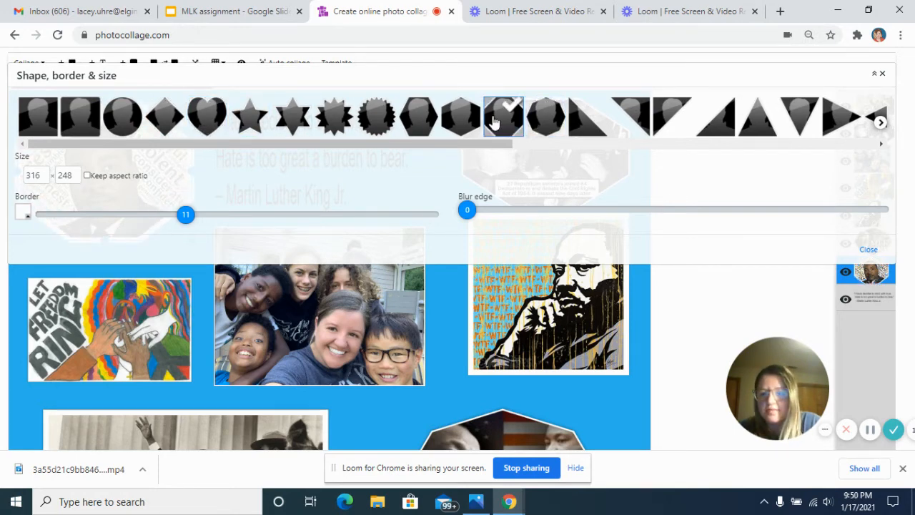
left_click(291, 117)
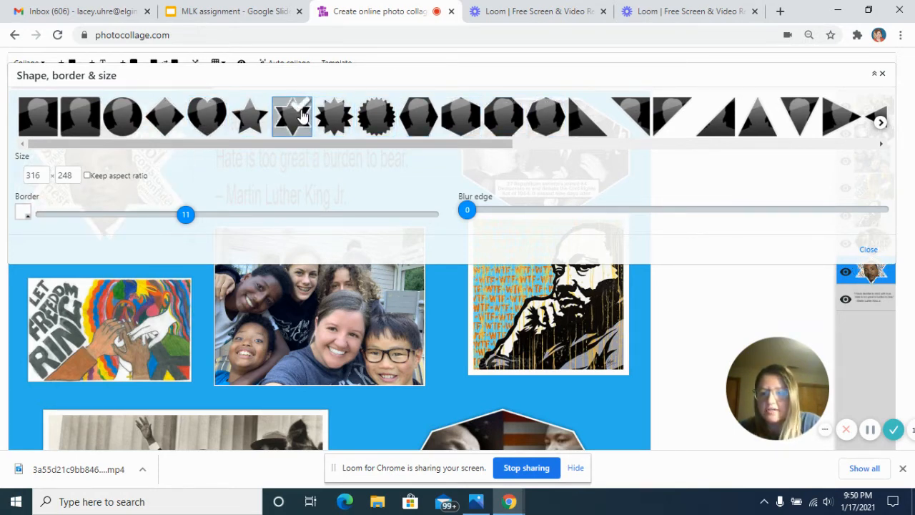
Give the word-cloud King portrait a heart shape with a border of 3.
left_click(205, 123)
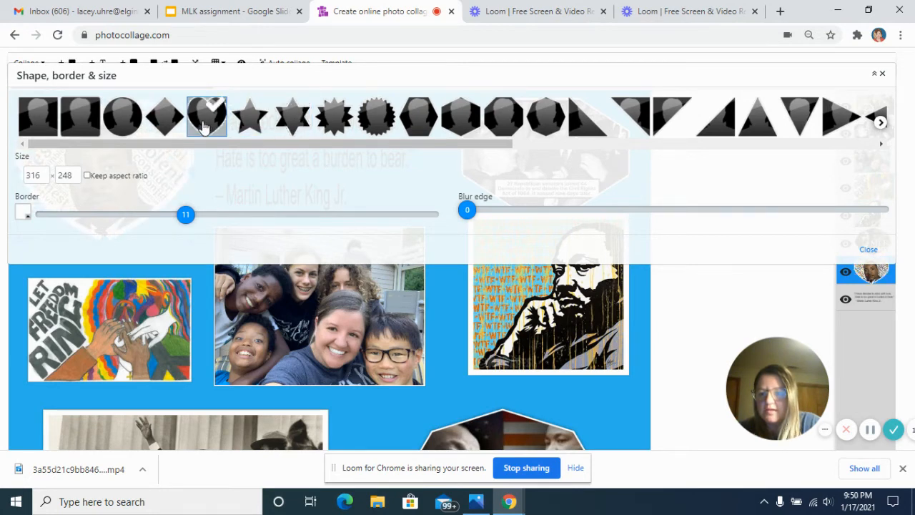
left_click_drag(175, 214, 84, 215)
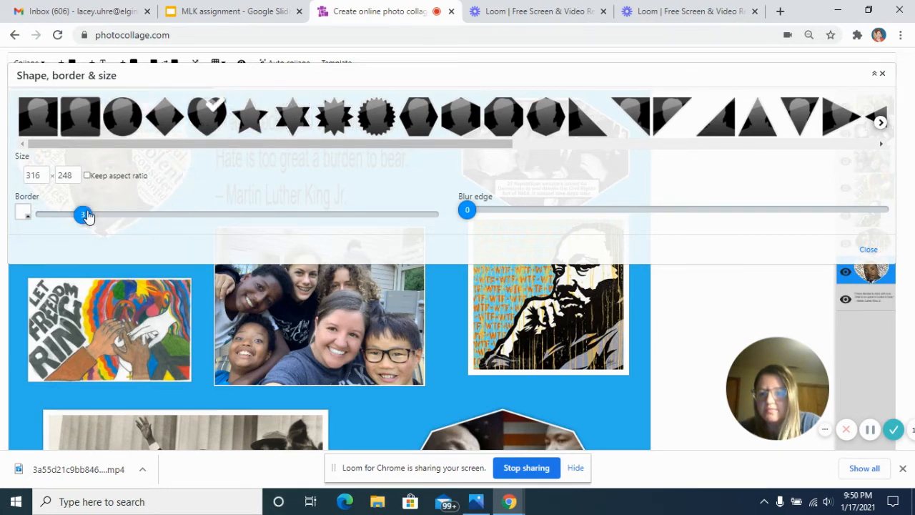
left_click(16, 287)
Move the heart-shaped King portrait down to about 22, 63, just above the Let Freedom Ring artwork.
left_click(124, 194)
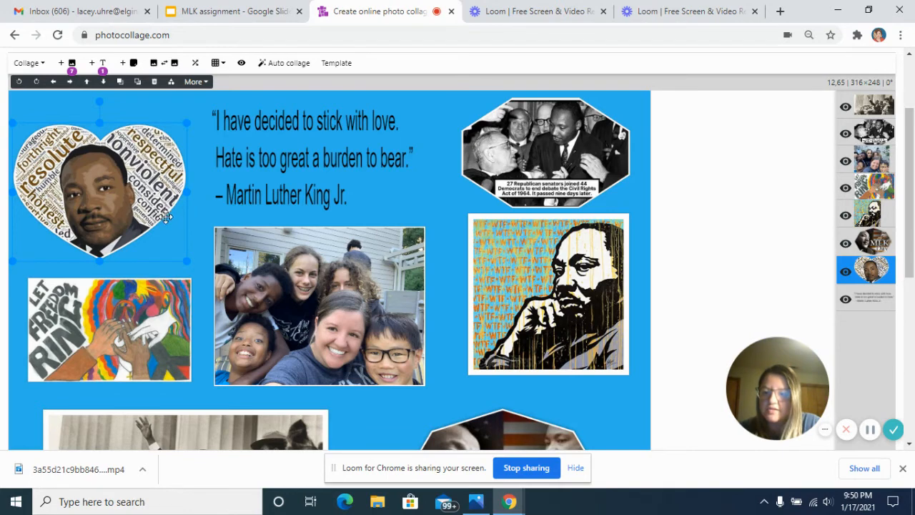
left_click_drag(121, 194, 129, 194)
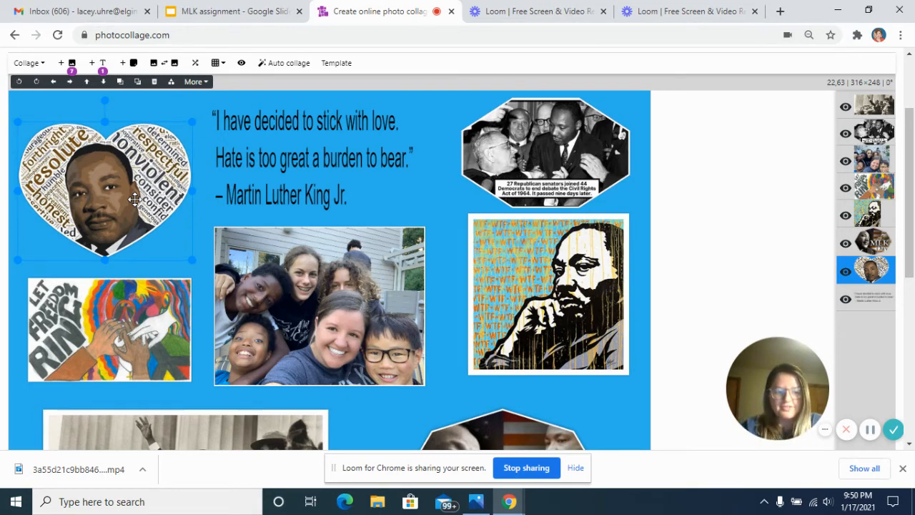
scroll(183, 226, "down", 3)
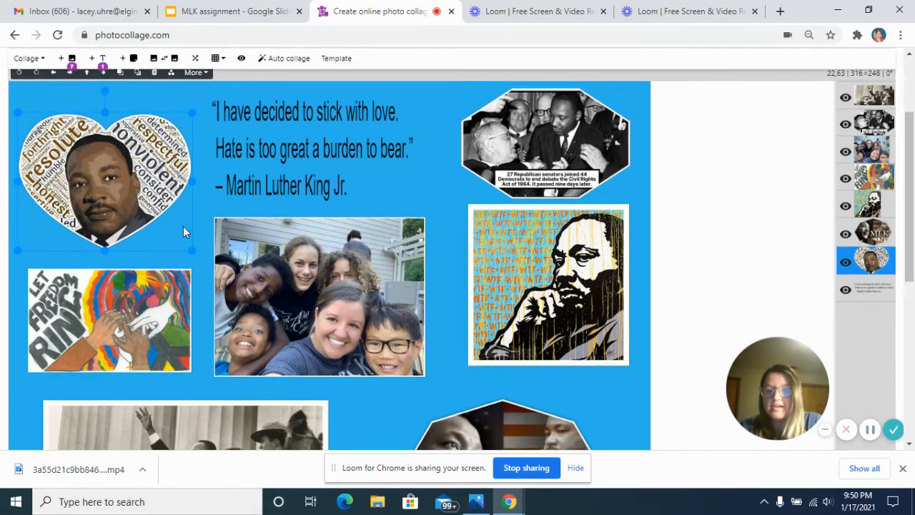
Try a tighter layout with the family photo, octagonal senators photo, Let Freedom Ring artwork, heart portrait and speech photo closer together.
scroll(183, 226, "up", 1)
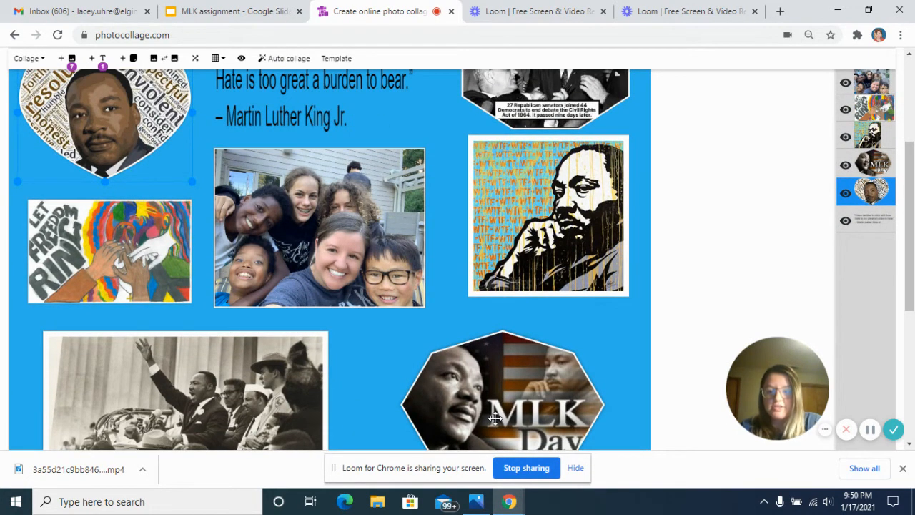
scroll(360, 309, "up", 1)
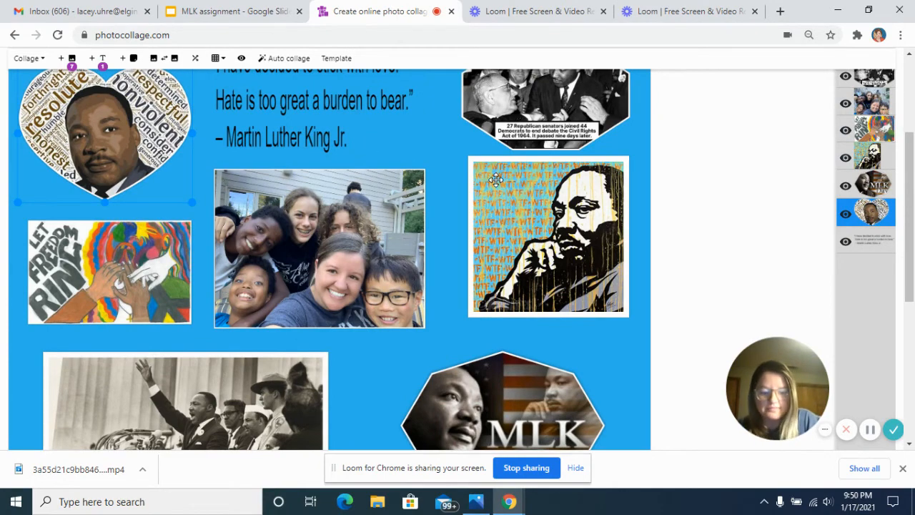
key("ctrl+minus")
key("ctrl+minus")
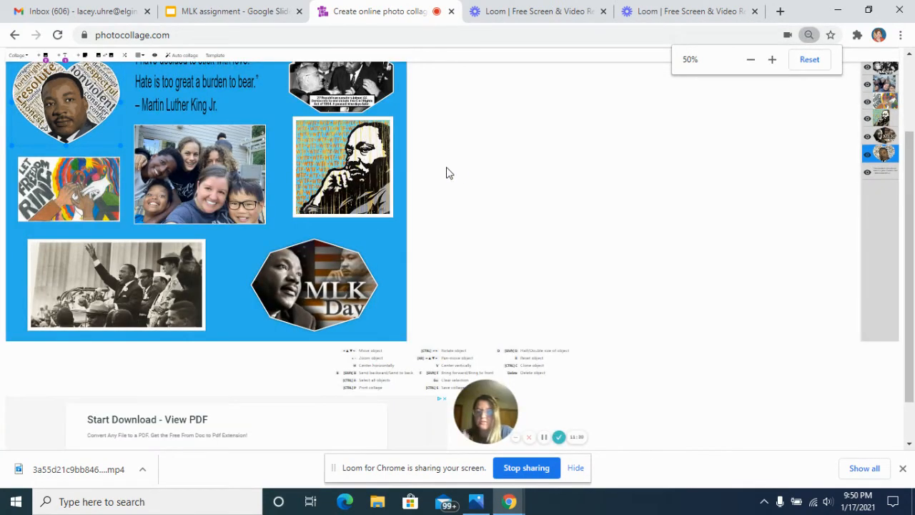
scroll(446, 172, "up", 2)
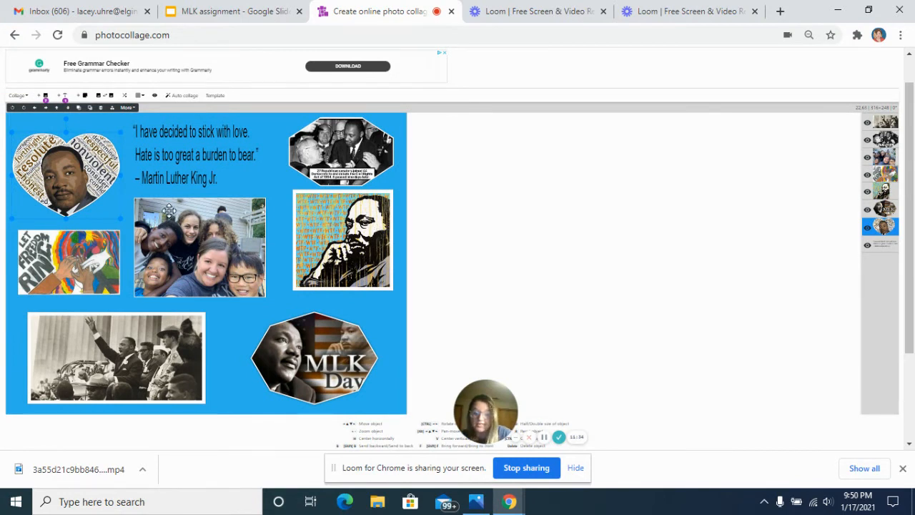
left_click_drag(175, 222, 214, 236)
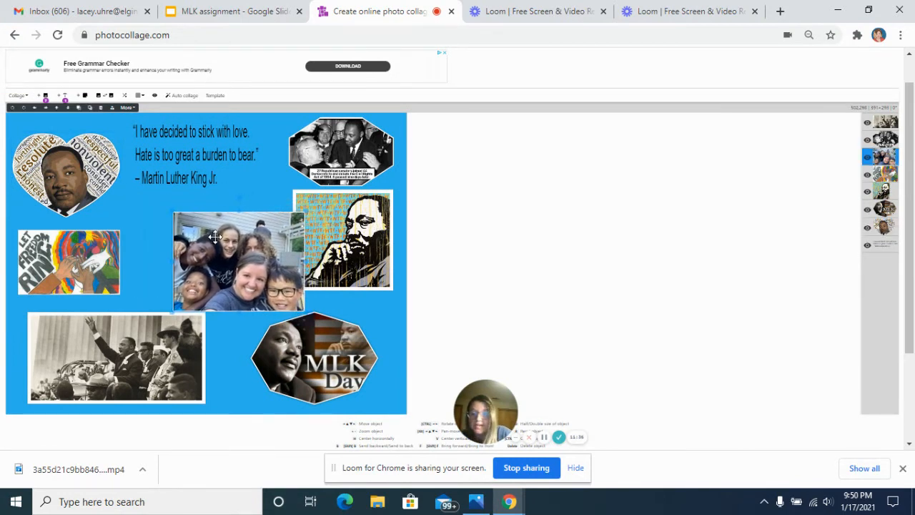
left_click_drag(308, 167, 280, 191)
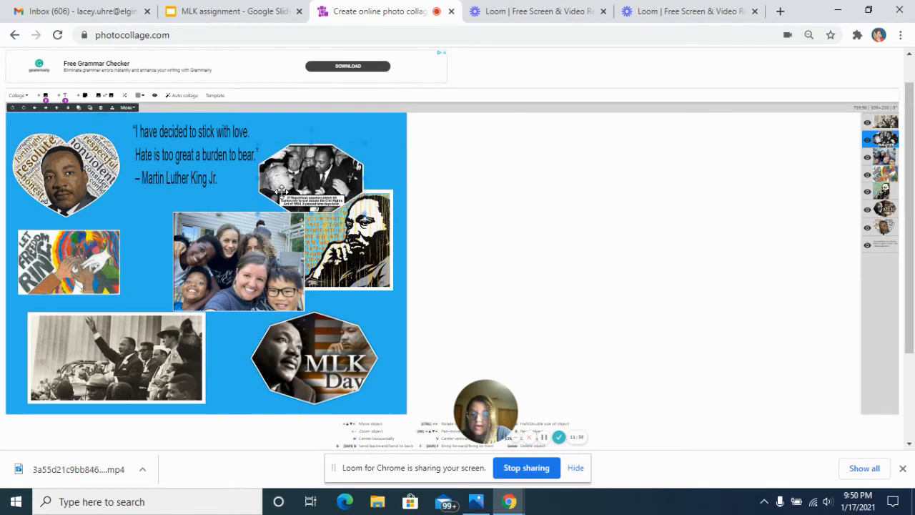
left_click_drag(112, 261, 165, 245)
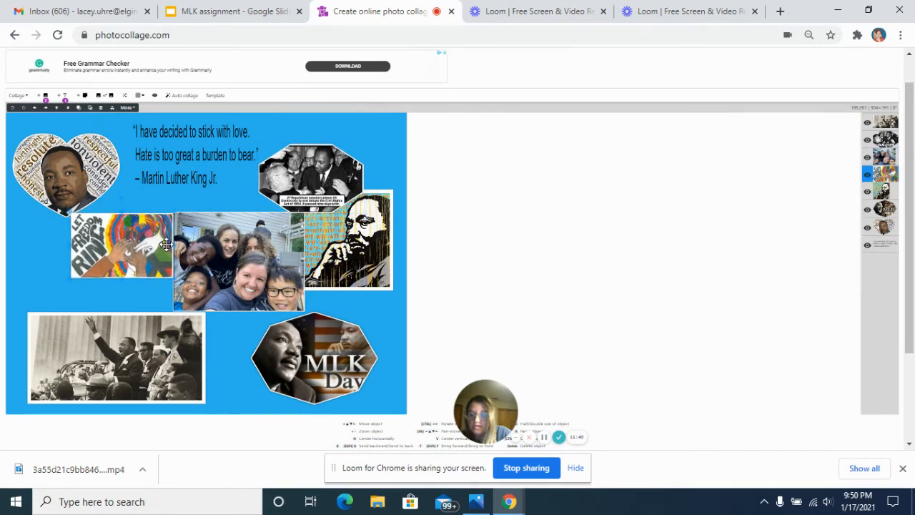
left_click_drag(99, 172, 92, 183)
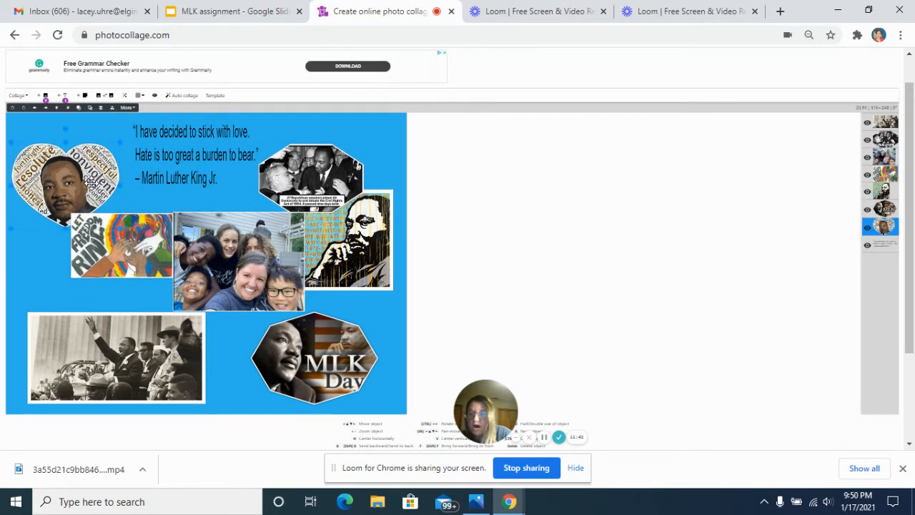
left_click_drag(92, 320, 130, 323)
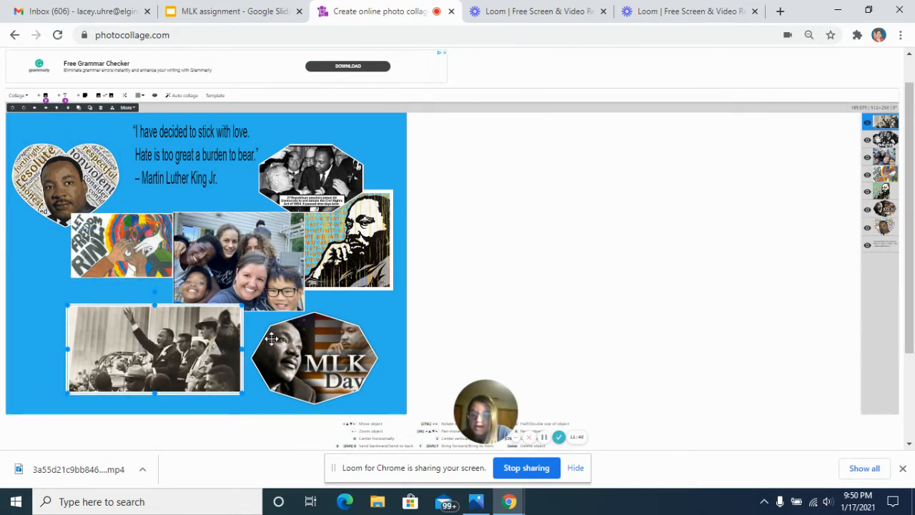
Move the MLK Day image to the canvas's lower-right corner, the heart portrait to the upper-left, and the freedom artwork and speech photo down-left.
left_click_drag(296, 338, 305, 367)
left_click_drag(119, 248, 102, 260)
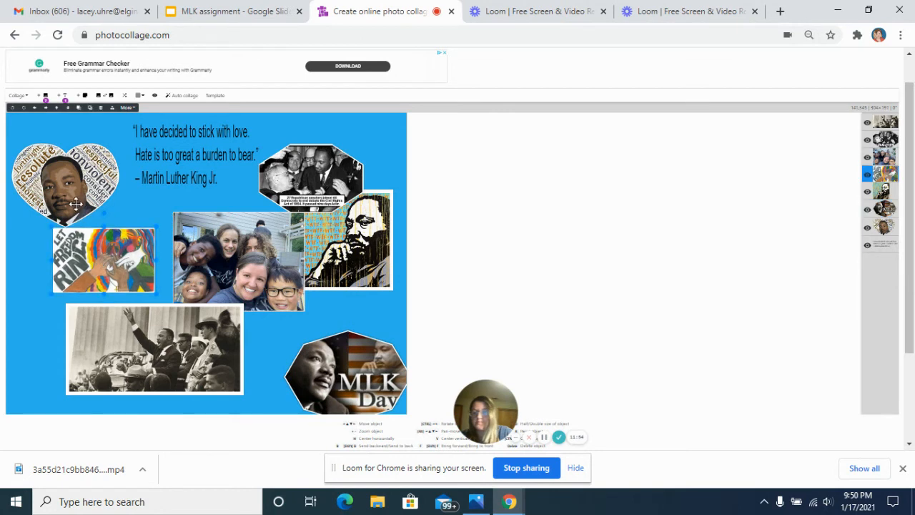
left_click_drag(74, 201, 68, 180)
left_click_drag(107, 257, 99, 256)
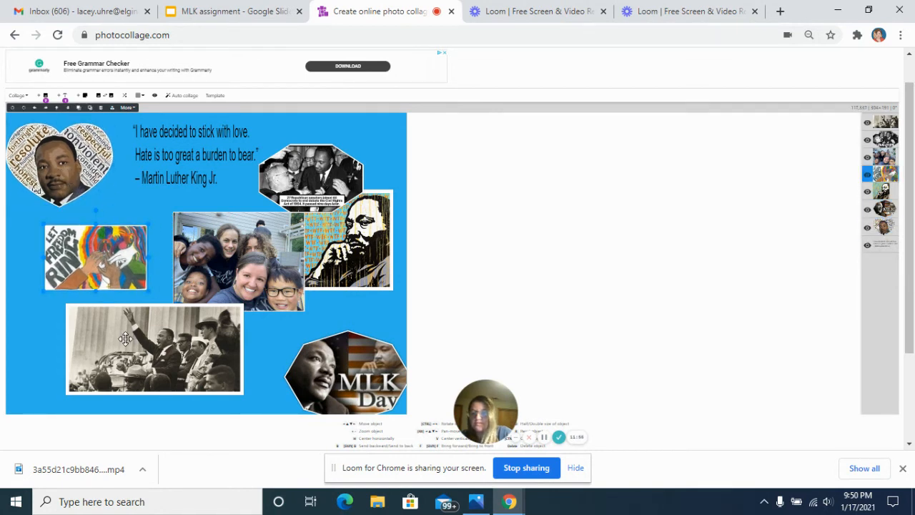
left_click_drag(126, 338, 101, 354)
Shift the family photo slightly down-left, the octagonal senators photo up-right, and the pop-art King portrait to 916, 318 at the canvas's right edge.
left_click_drag(231, 251, 218, 265)
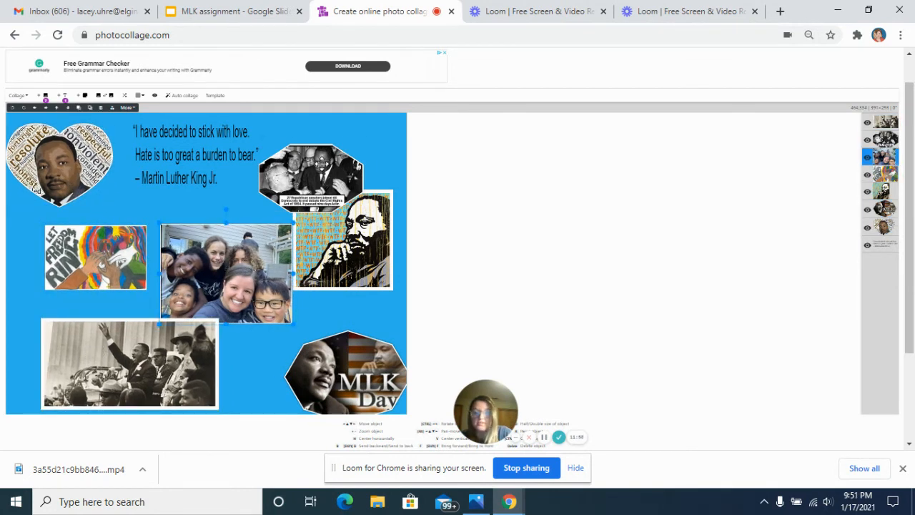
left_click_drag(321, 164, 343, 147)
left_click_drag(335, 221, 348, 247)
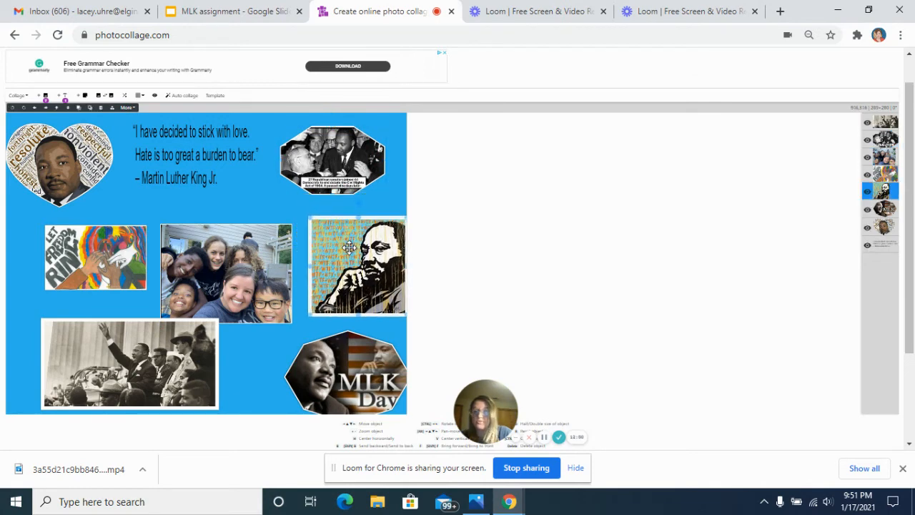
Open the collage's saving and output options.
key("ctrl+plus")
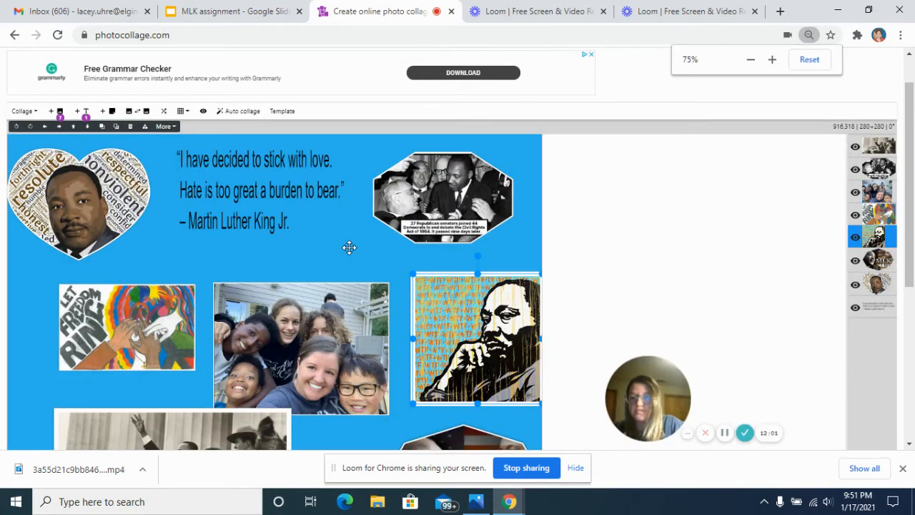
key("ctrl+plus")
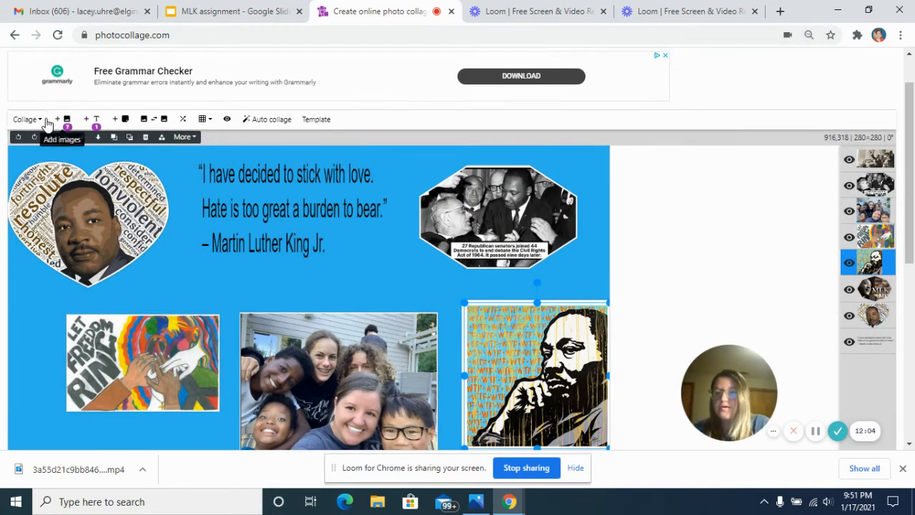
left_click(40, 121)
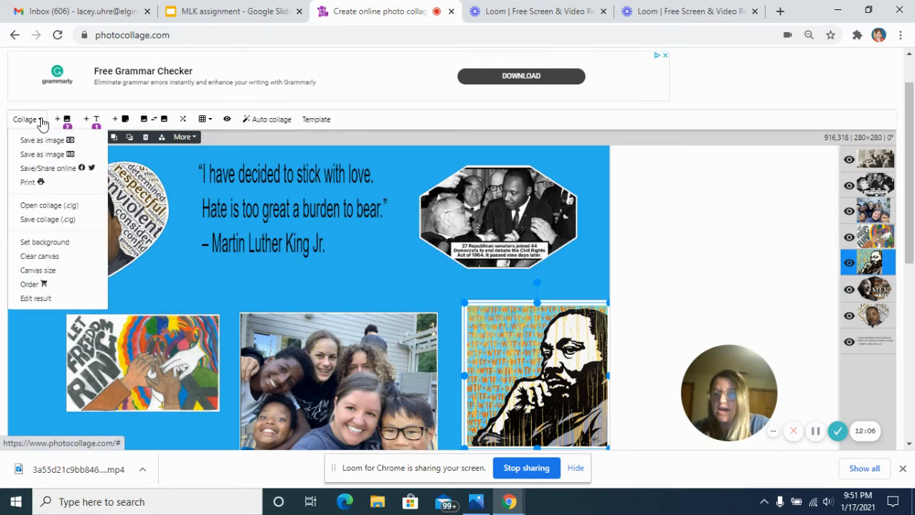